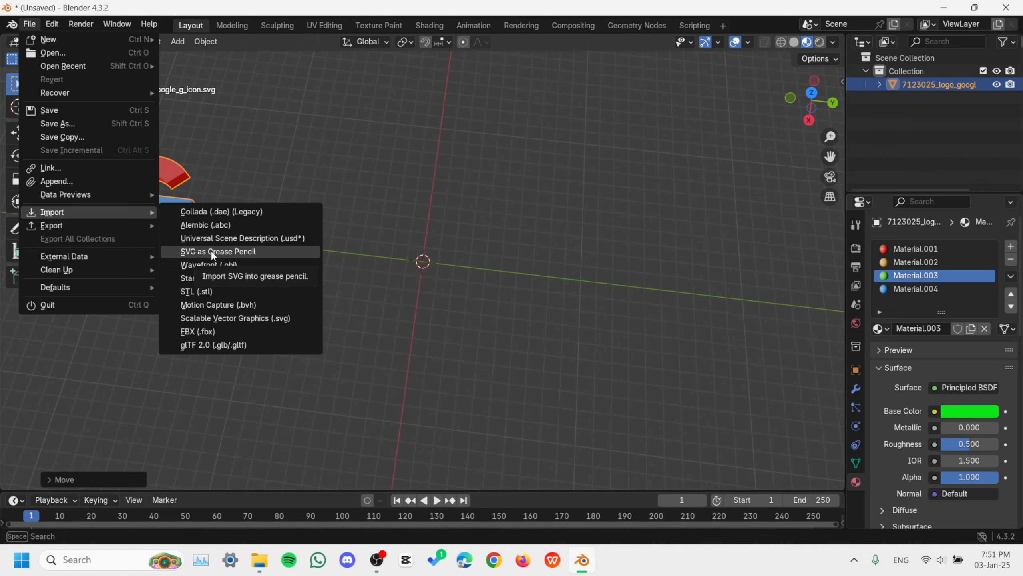
Import 7123025_logo_google_g_icon.svg from the Downloads folder as a Grease Pencil object
left_click(213, 252)
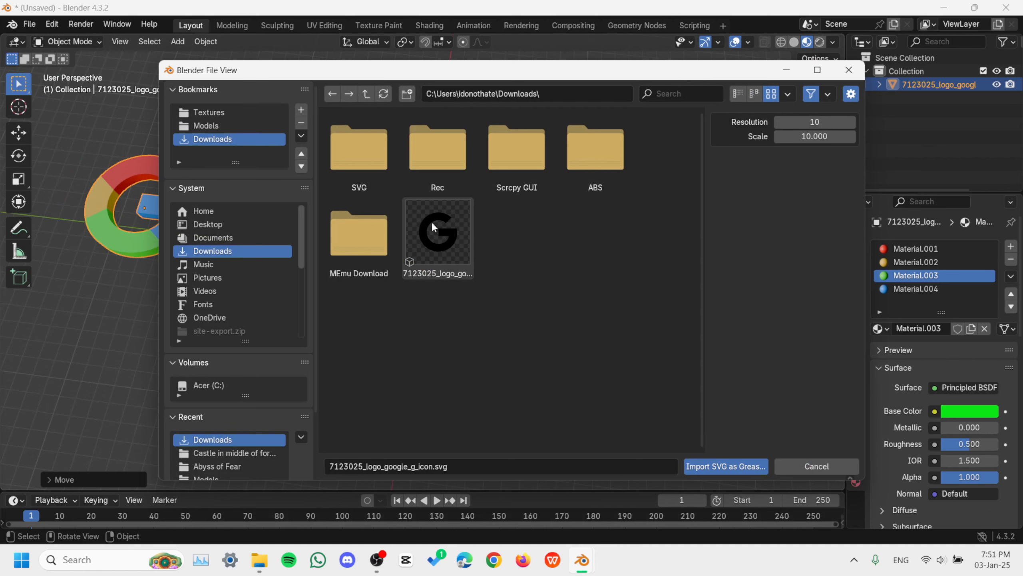
left_click(435, 226)
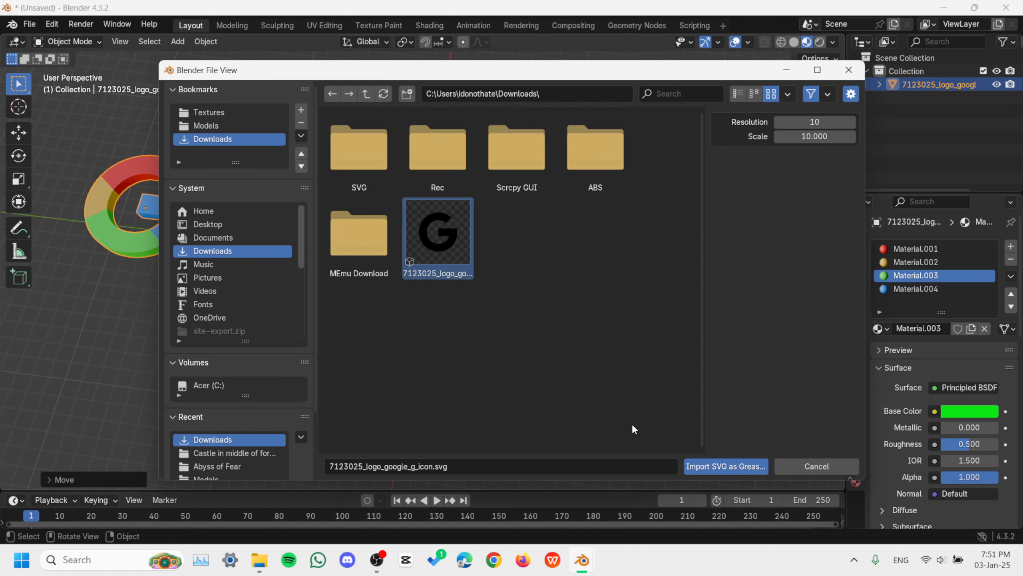
left_click(729, 467)
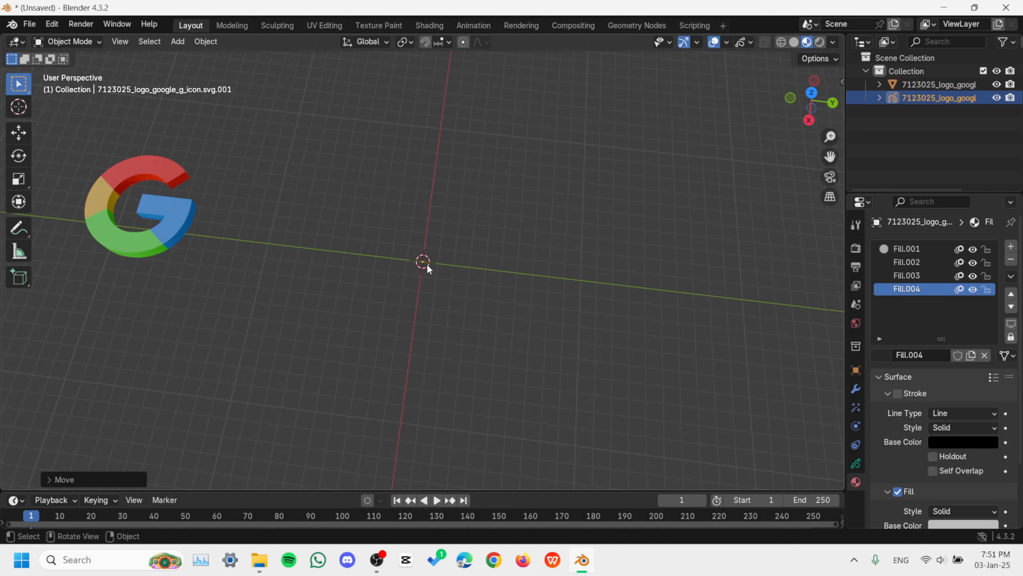
Scale the imported G icon up uniformly until it is clearly larger than the existing coloured logo
type("s100")
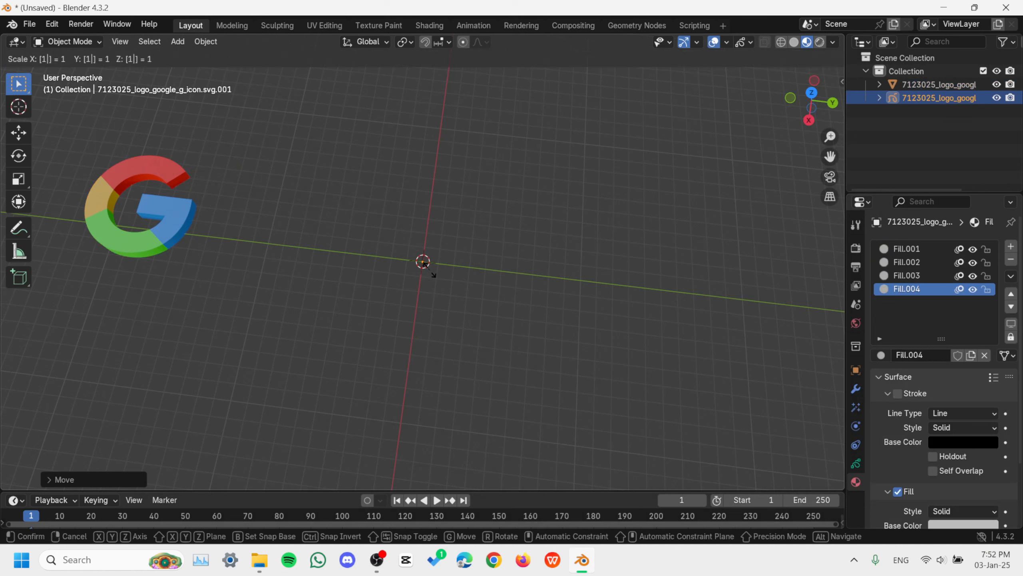
key("BackSpace")
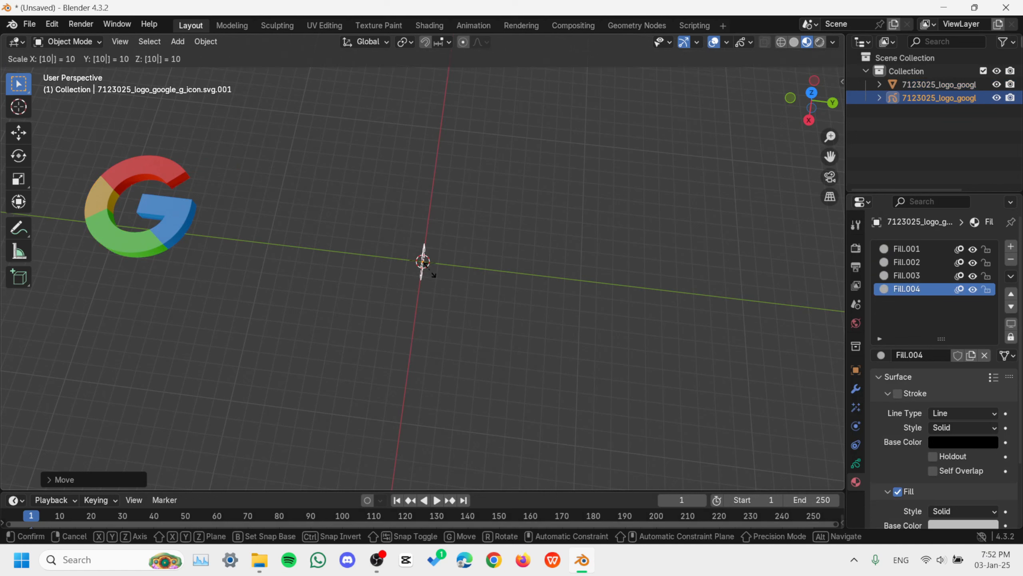
type("0")
key("BackSpace")
key("BackSpace")
type("5")
key("BackSpace")
key("Return")
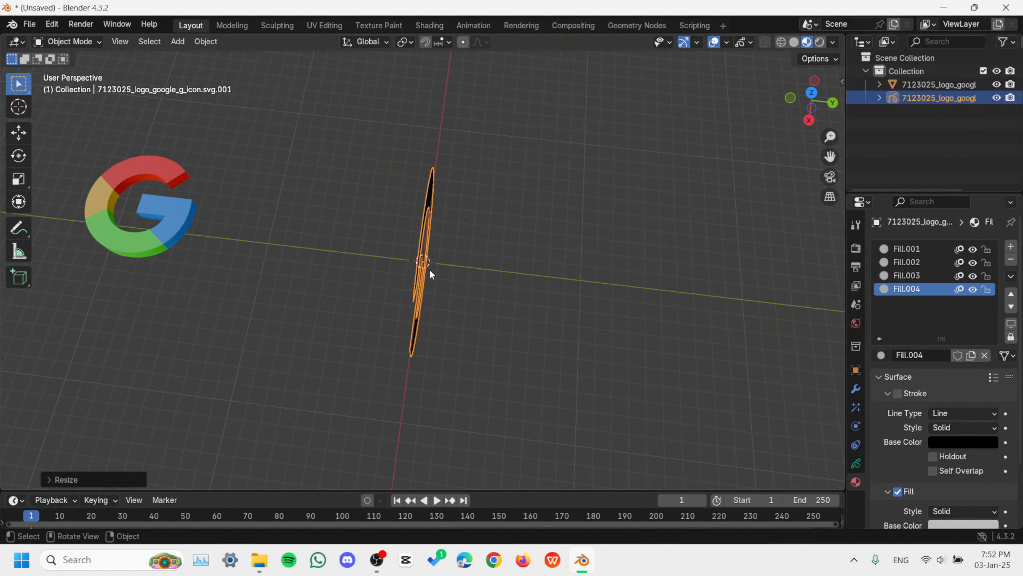
Rotate the imported G icon 90° about the global Z axis
key("r")
type("z")
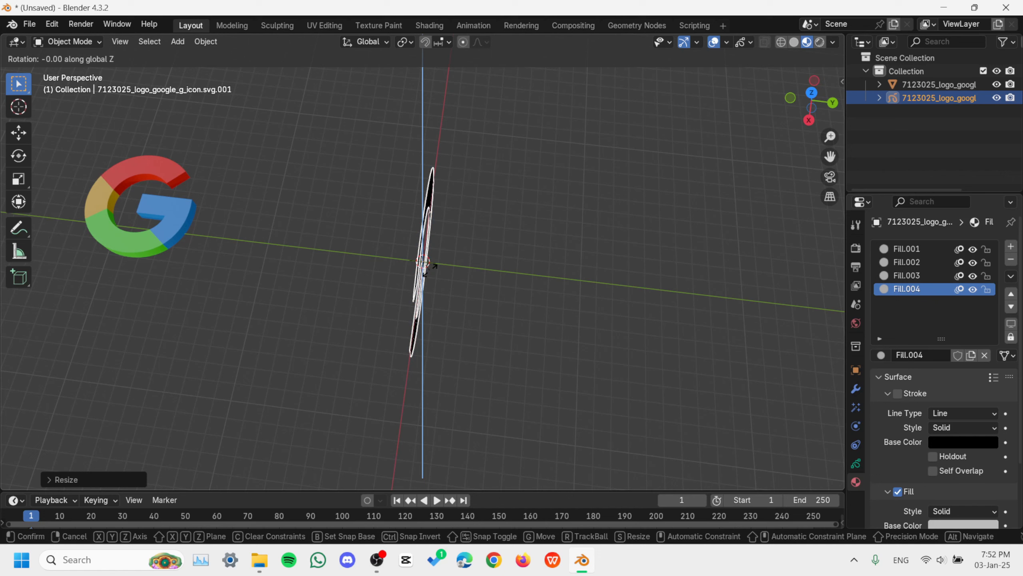
type("90")
key("Return")
type("r")
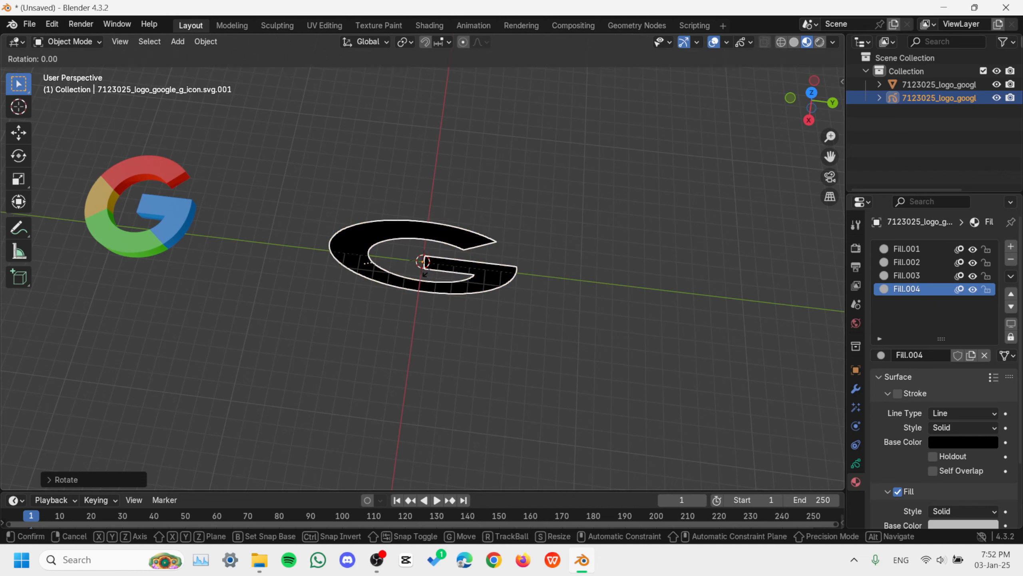
type("x-90")
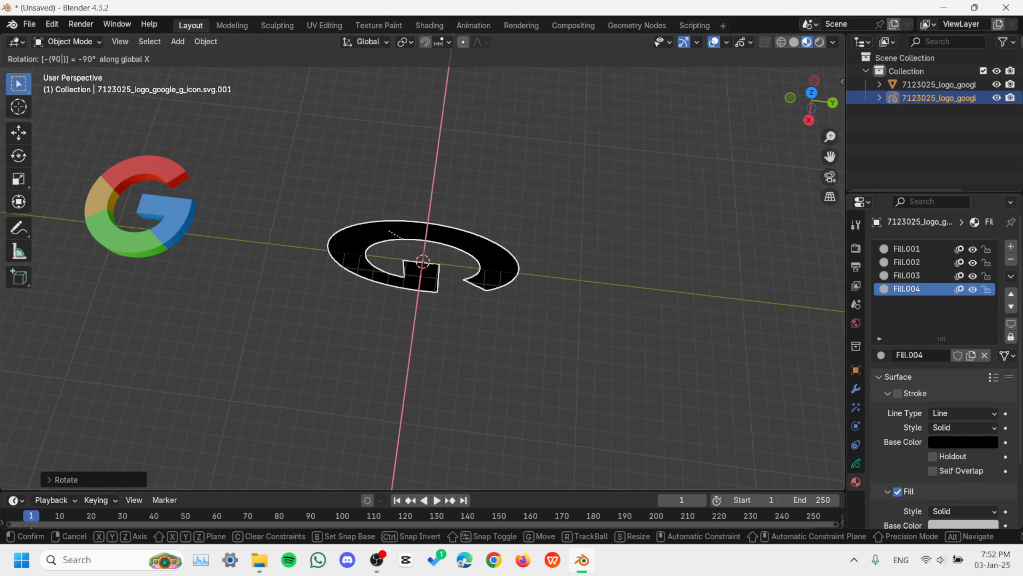
key("BackSpace")
key("BackSpace")
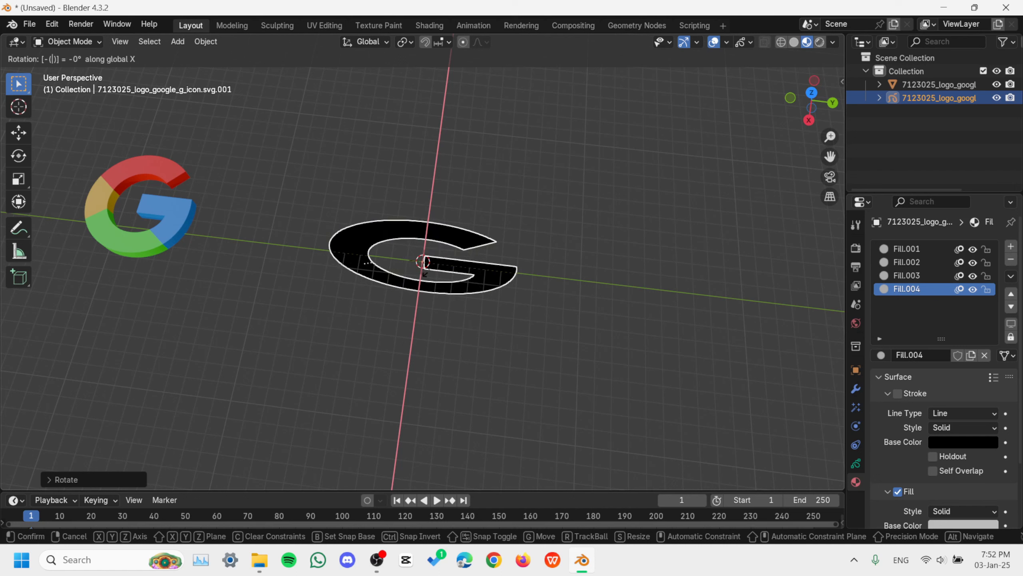
type("y")
type("90")
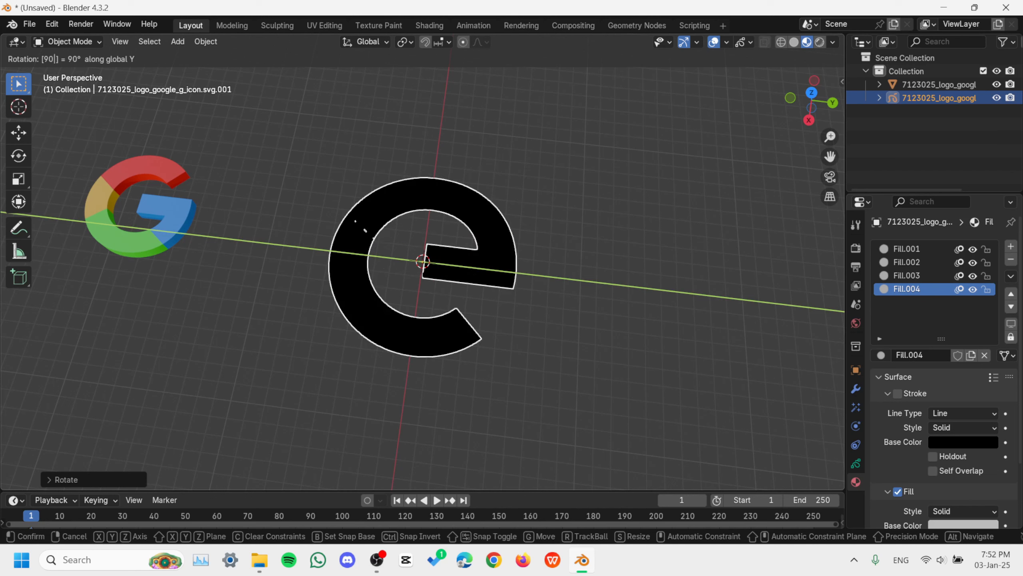
key("BackSpace")
key("BackSpace")
key("BackSpace")
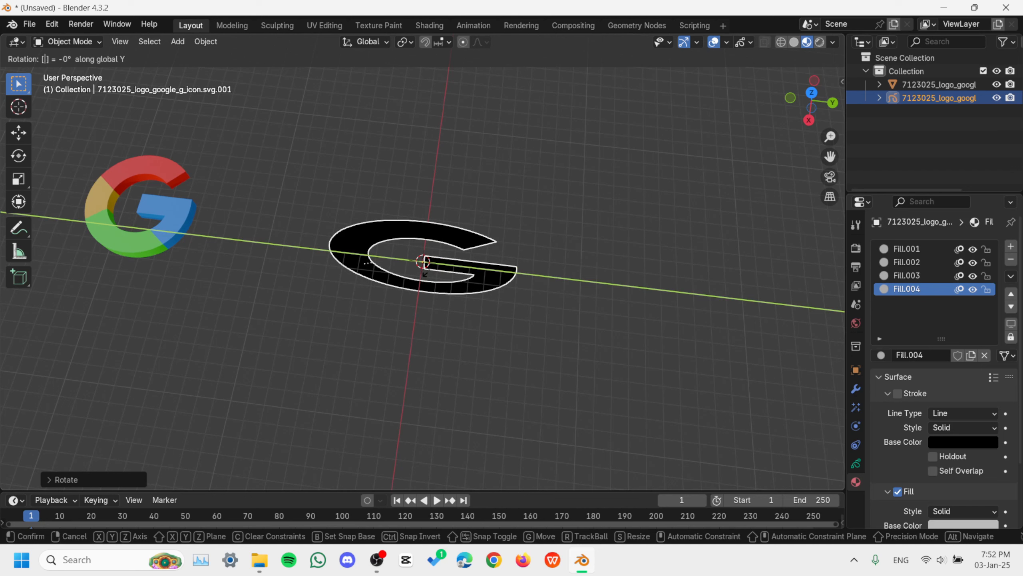
type("90")
key("BackSpace")
key("BackSpace")
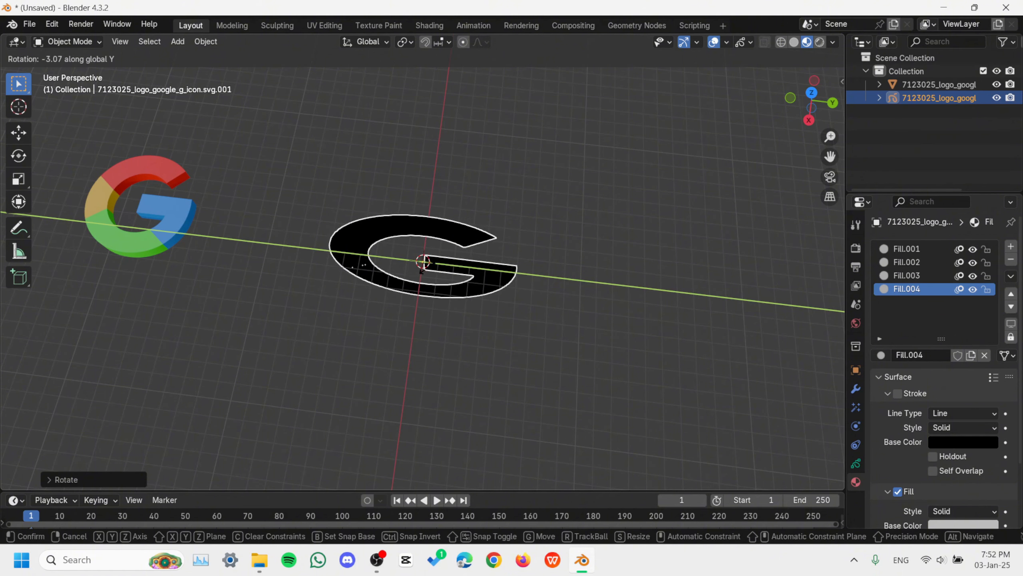
right_click(433, 269)
Try rotating the G icon 90° about the global Y axis, and undo that rotation
type("r")
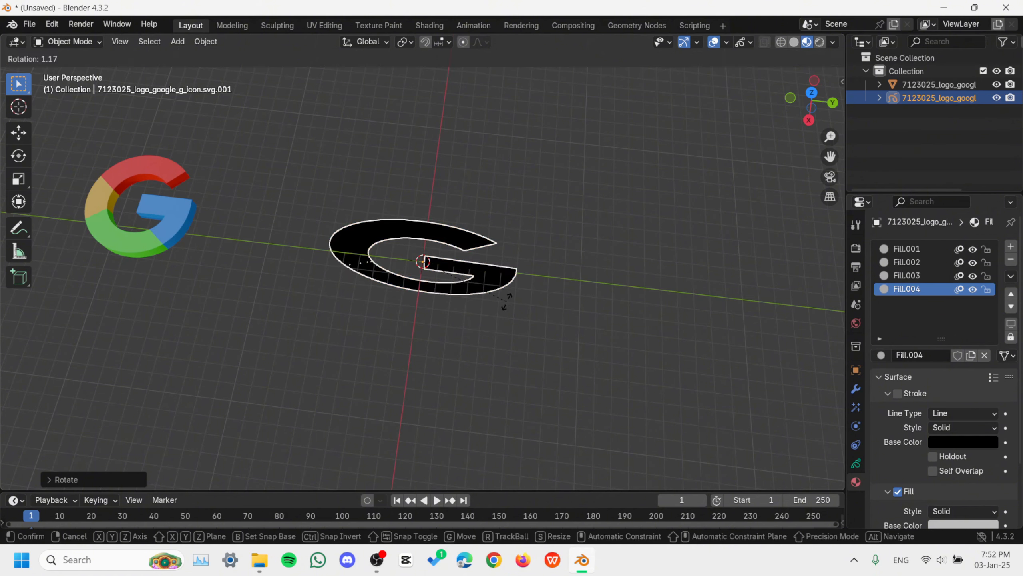
type("y90")
key("Return")
key("ctrl+z")
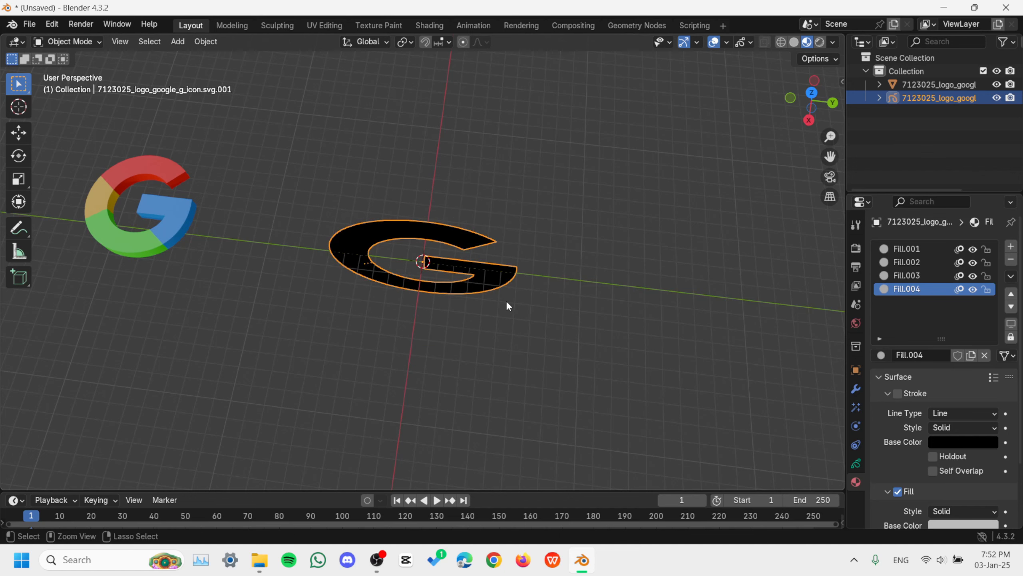
Rotate the G icon -90° about the global Y axis so it lies flat on the grid
type("ry")
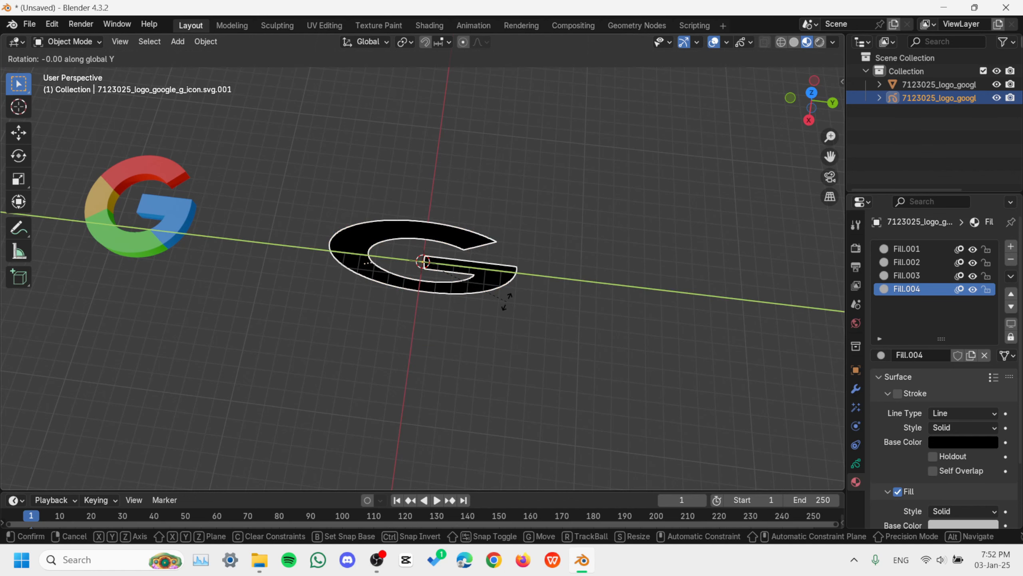
type("-90")
key("Return")
Convert the flat Grease Pencil G icon to a mesh
middle_click_drag(465, 231, 532, 207)
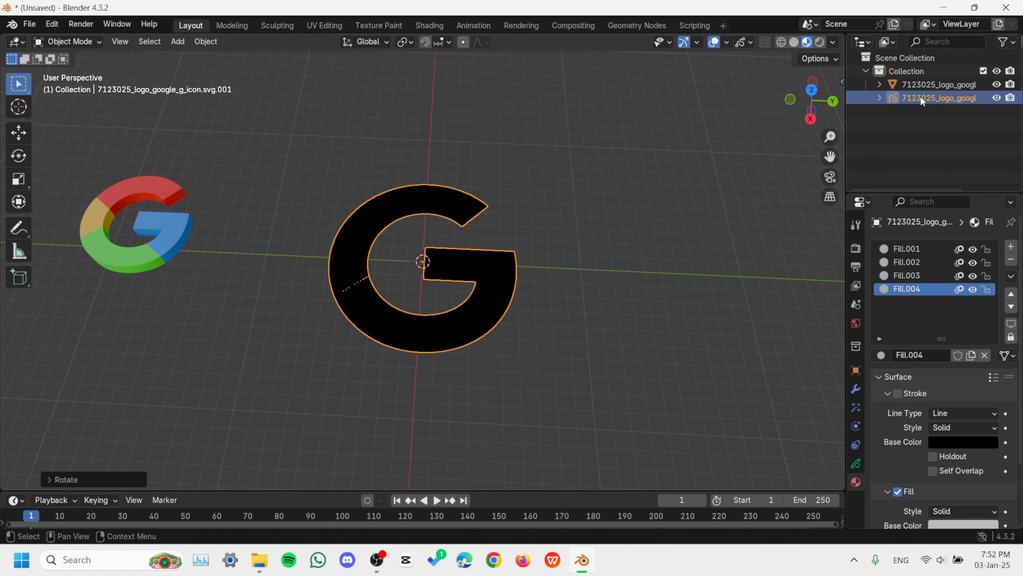
left_click(209, 45)
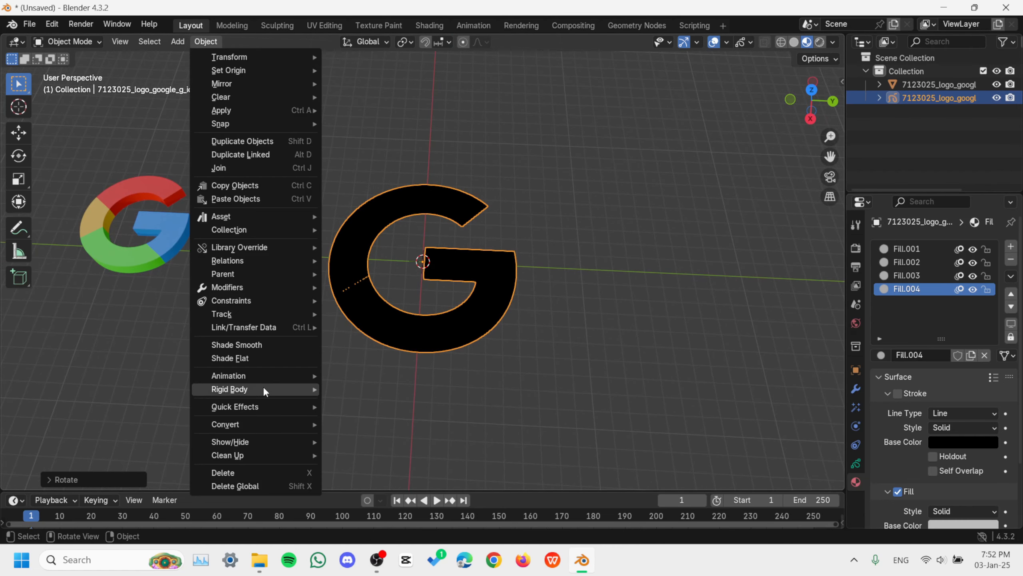
mouse_move(268, 392)
mouse_move(278, 422)
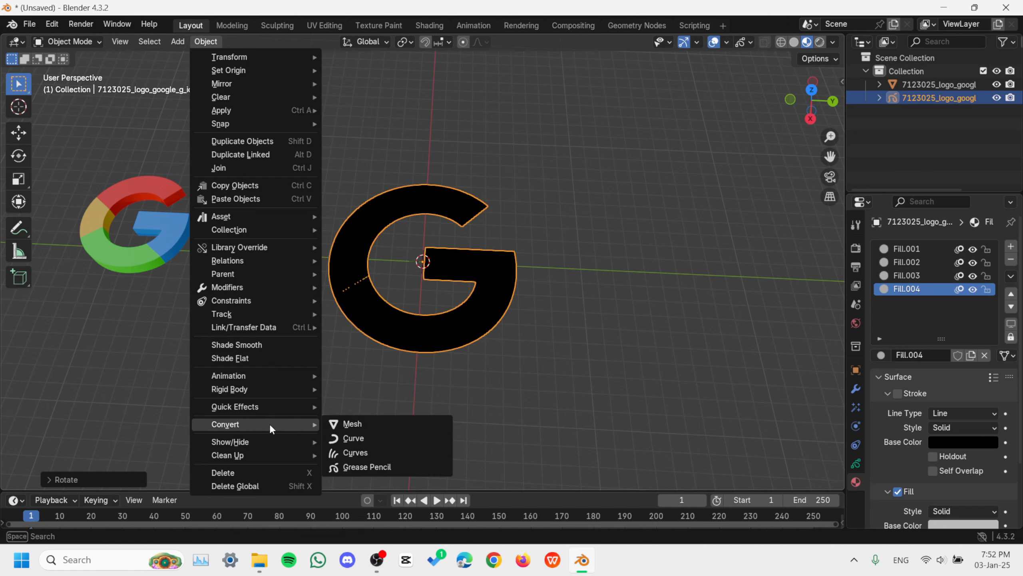
left_click(348, 426)
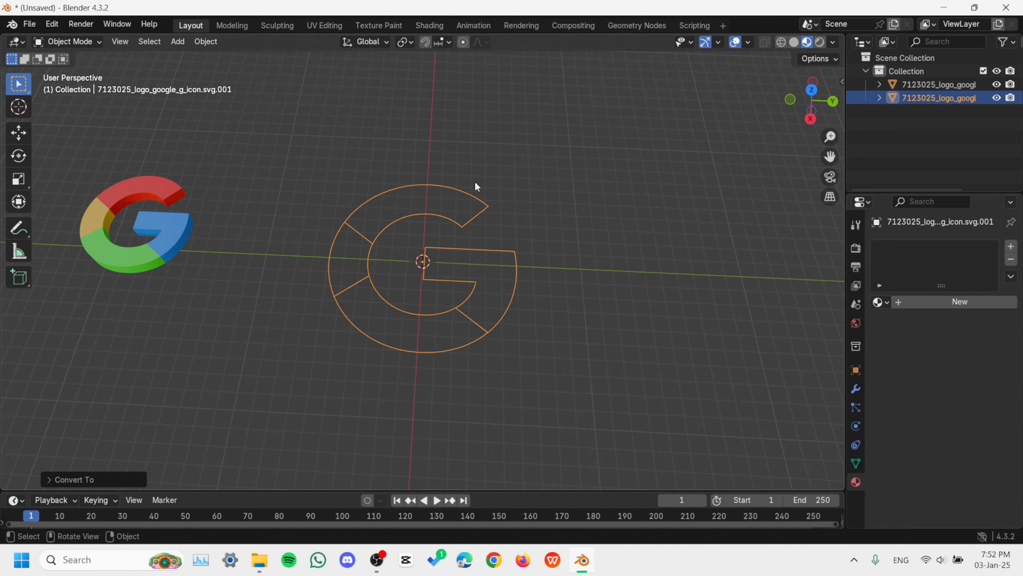
In Edit Mode, select all of the G mesh's outlines and fill them with faces
key("Tab")
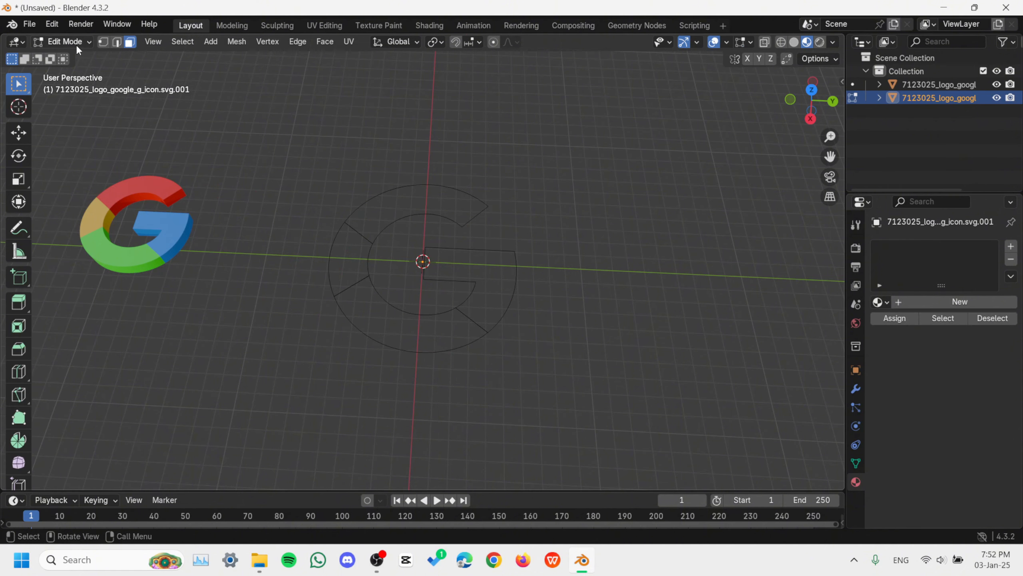
key("a")
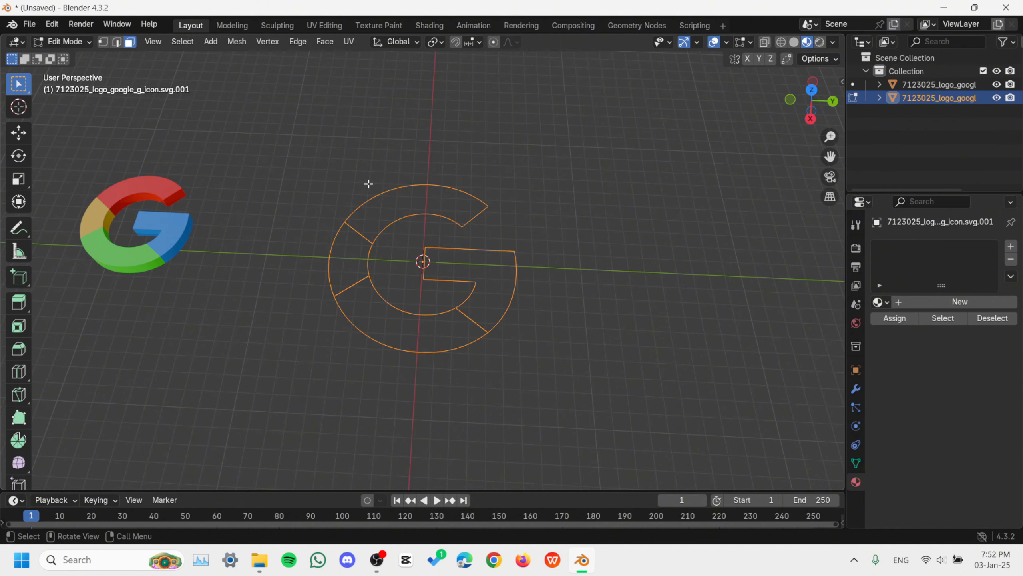
key("f")
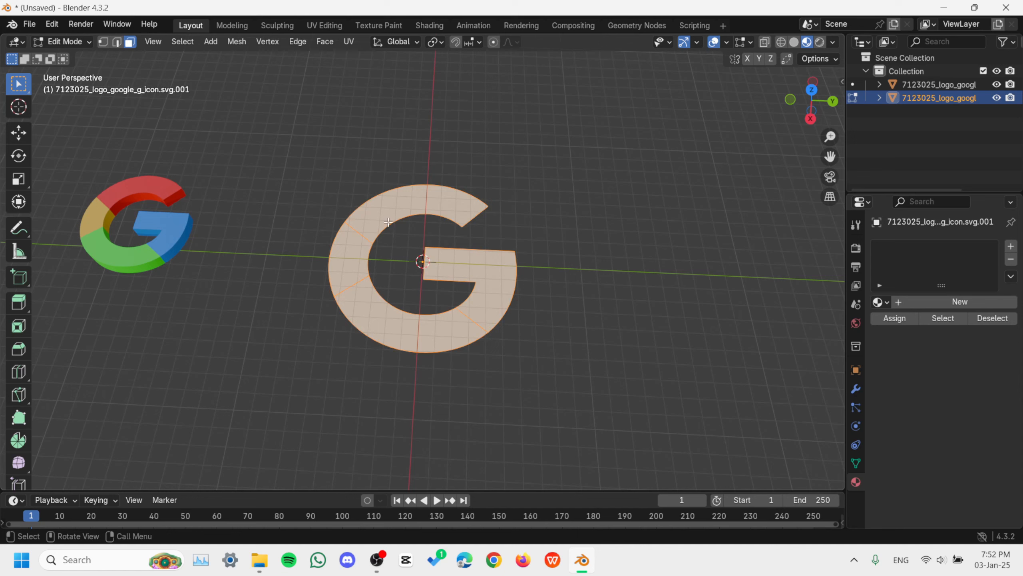
key("ctrl+f")
Extrude all faces of the G upward by about 1.1 m to give the logo thickness
middle_click_drag(402, 294, 403, 282)
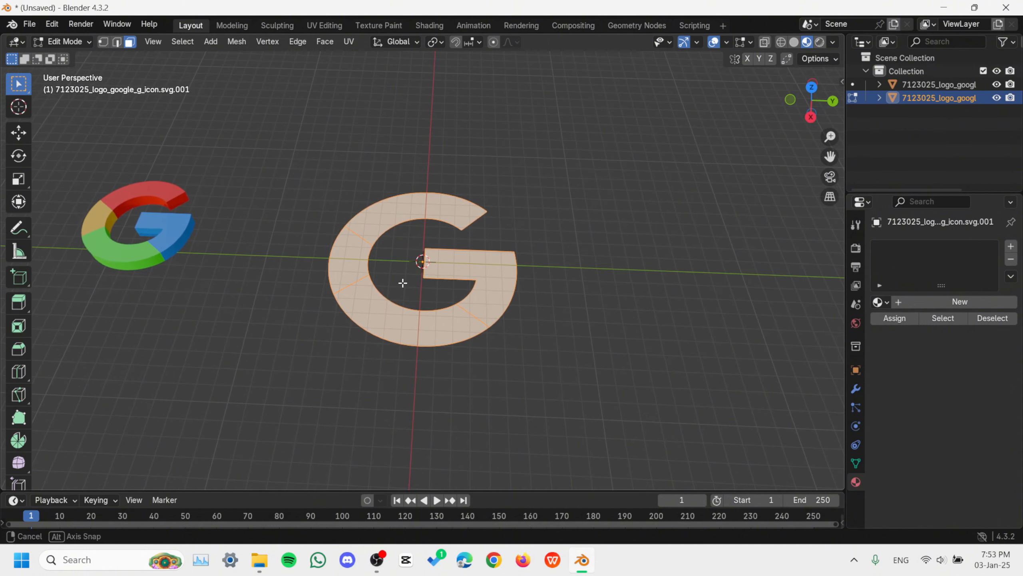
key("e")
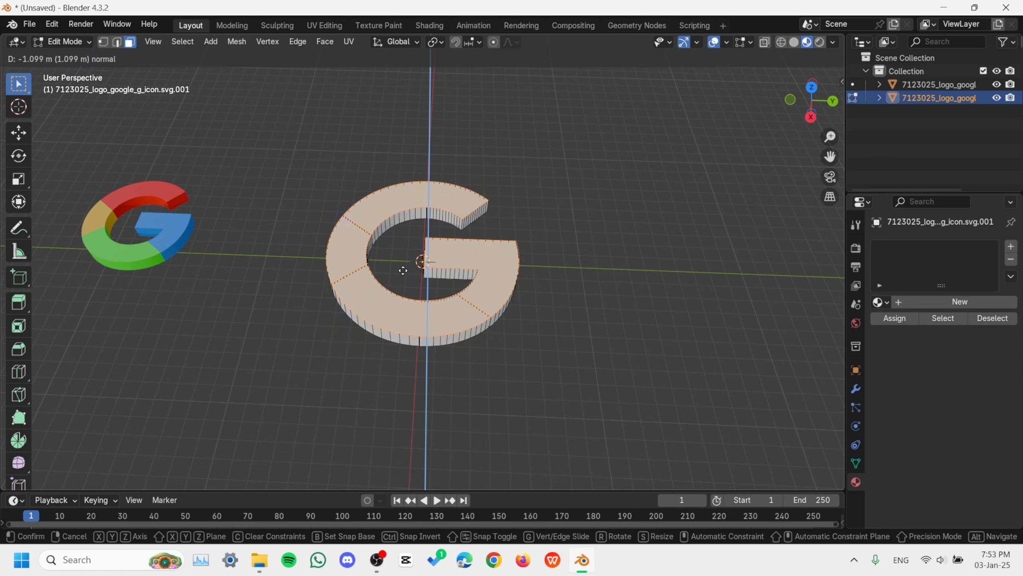
left_click(403, 270)
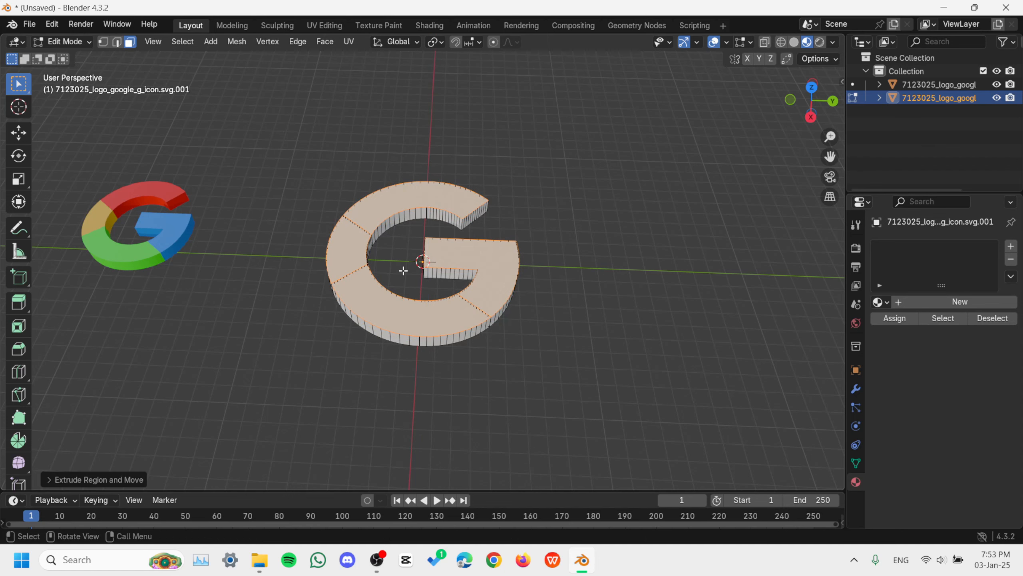
Try moving the extruded top faces of the G with the global Z axis locked
key("g")
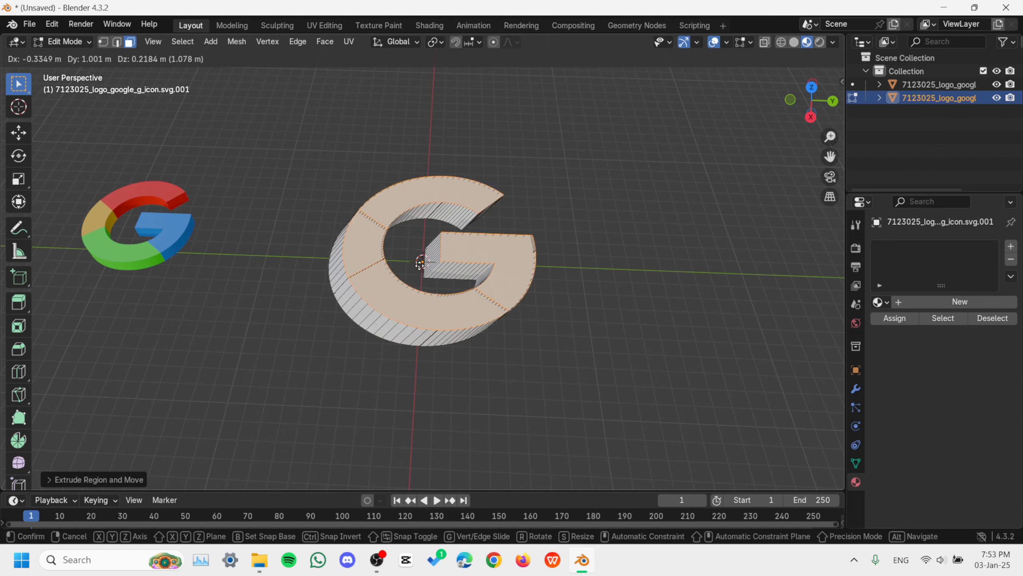
key("shift+z")
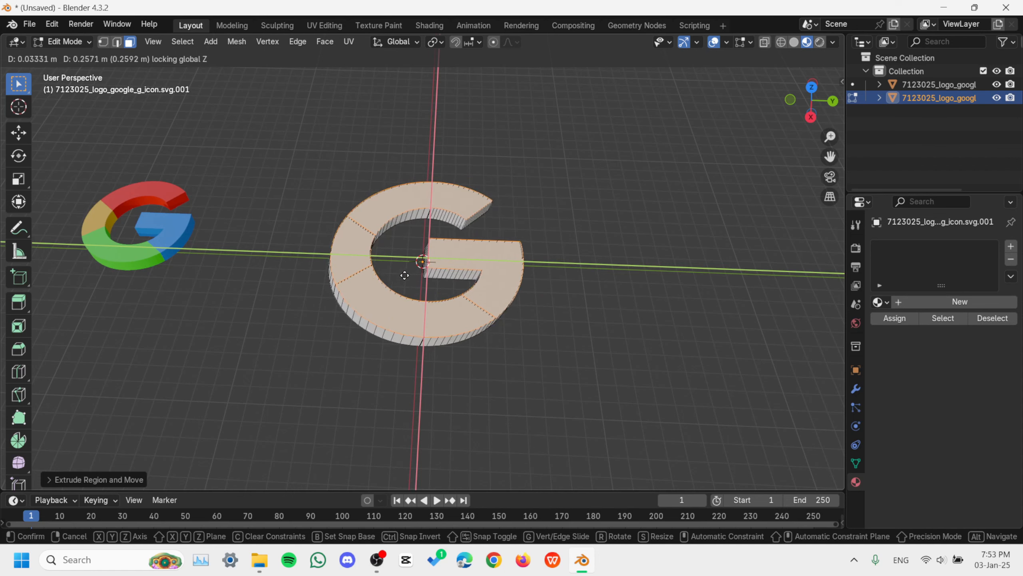
left_click(390, 268)
Switch the viewport to Solid shading with Backface Culling enabled to expose wrongly facing faces
scroll(434, 258, "down", 1)
middle_click_drag(436, 257, 441, 291)
scroll(443, 289, "up", 2)
scroll(443, 286, "down", 1)
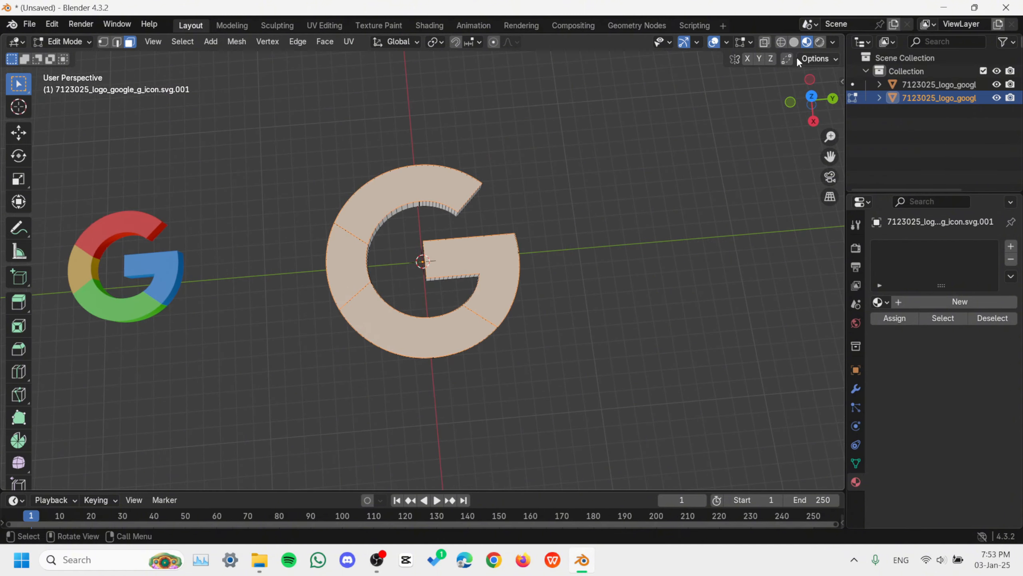
left_click(795, 43)
left_click(831, 42)
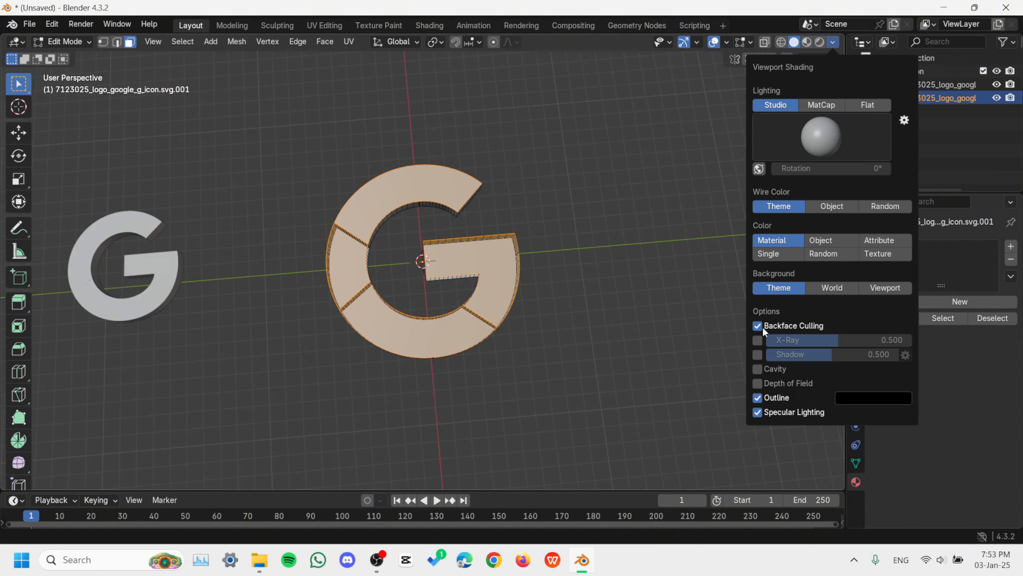
Select the entire extruded G mesh and recalculate its normals to face outside
middle_click_drag(553, 290, 400, 251)
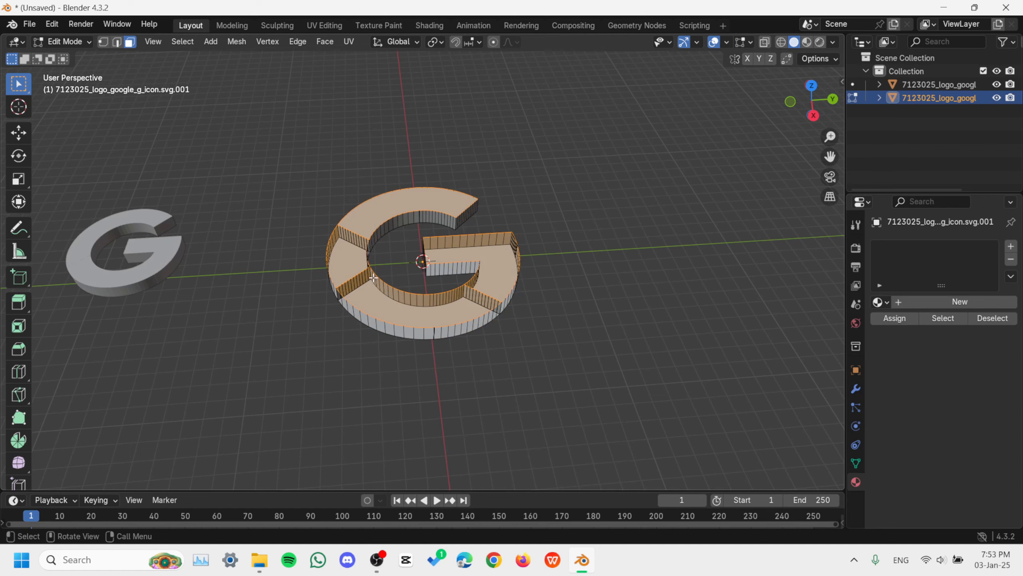
mouse_move(478, 289)
middle_mouse_down()
mouse_move(407, 210)
mouse_move(474, 299)
mouse_move(485, 291)
middle_mouse_up()
key("a")
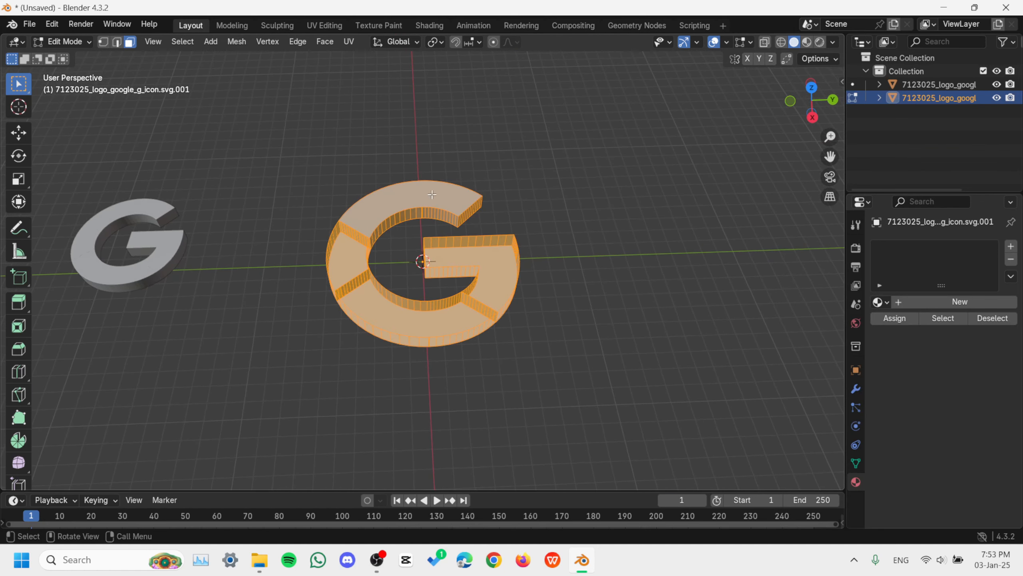
left_click(236, 41)
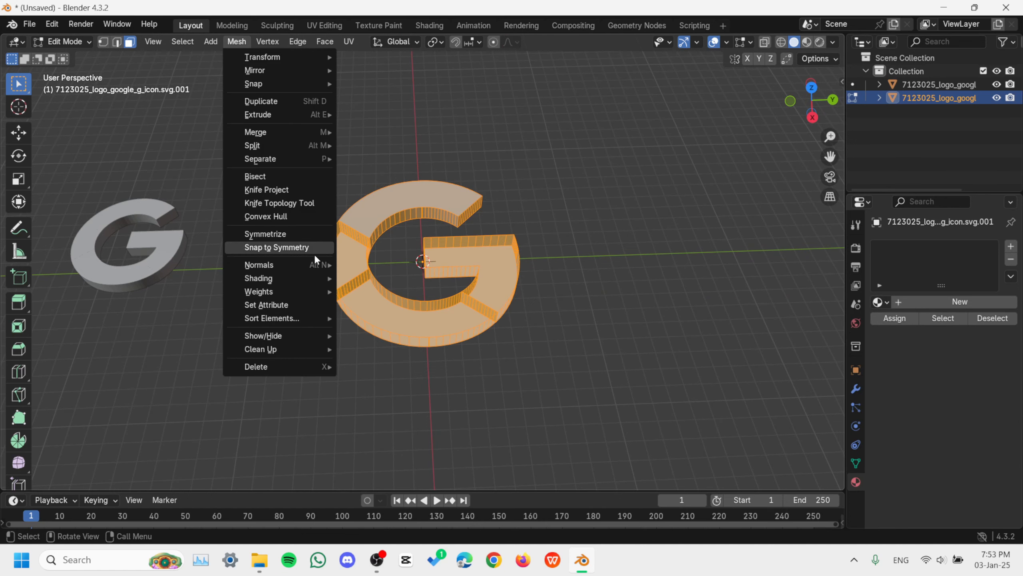
mouse_move(315, 266)
left_click(400, 278)
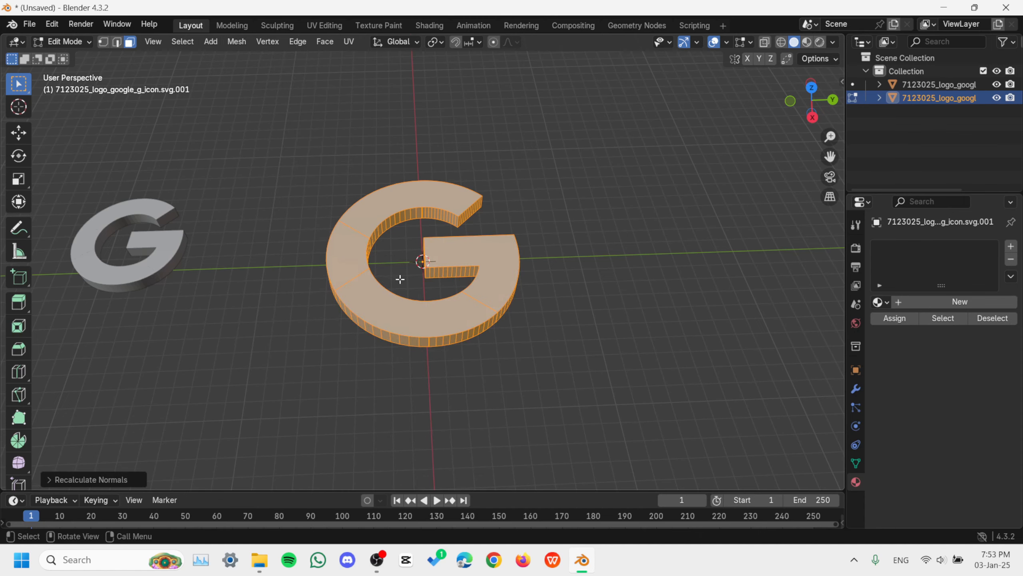
middle_click_drag(450, 342, 401, 369)
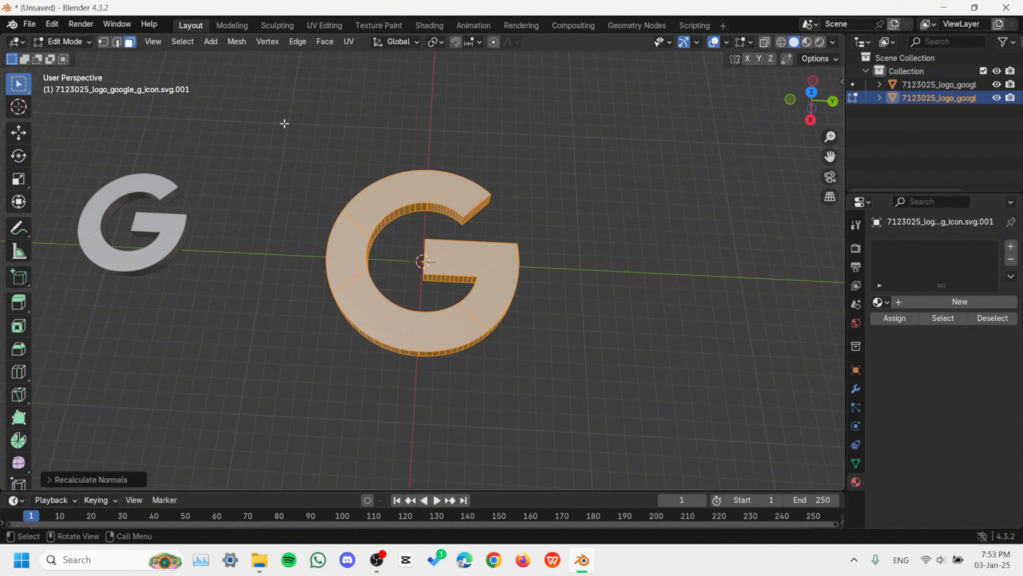
Unwrap the entire extruded G mesh with Smart UV Project
left_click(349, 41)
mouse_move(395, 58)
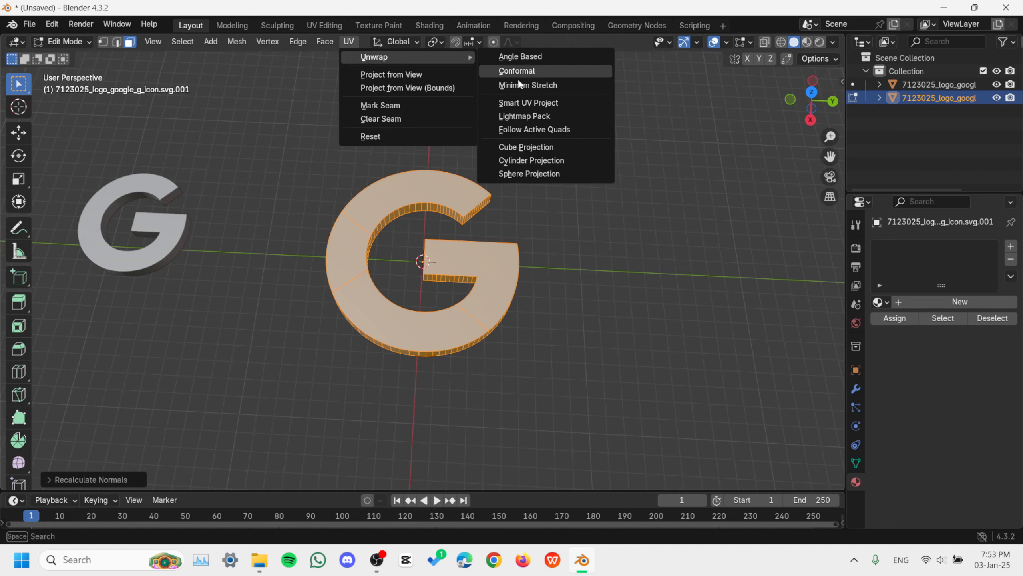
left_click(529, 103)
left_click(539, 219)
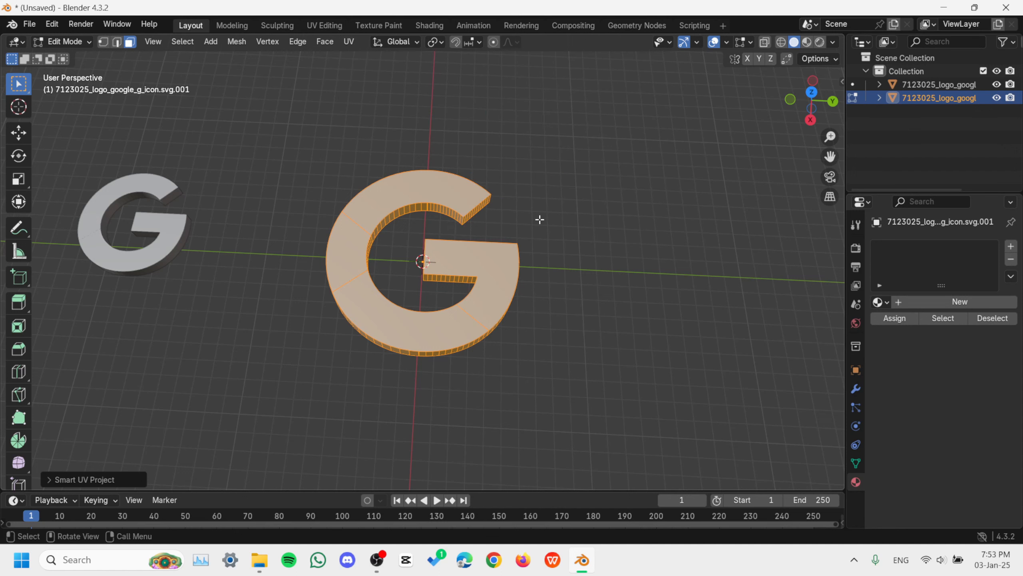
middle_click_drag(491, 238, 384, 216)
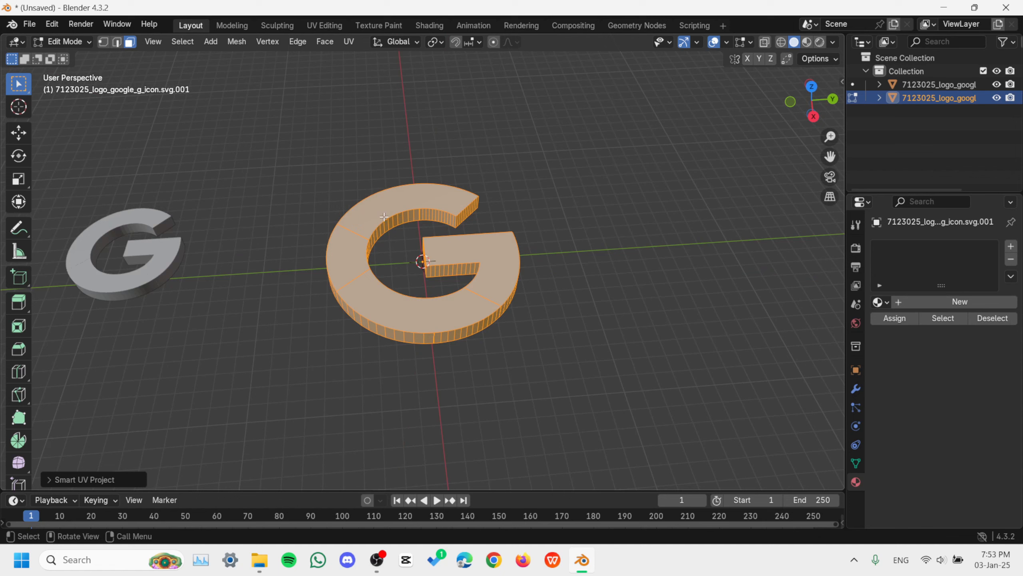
Switch the viewport to Material Preview shading to compare the uncoloured G with the coloured reference logo
left_click(807, 42)
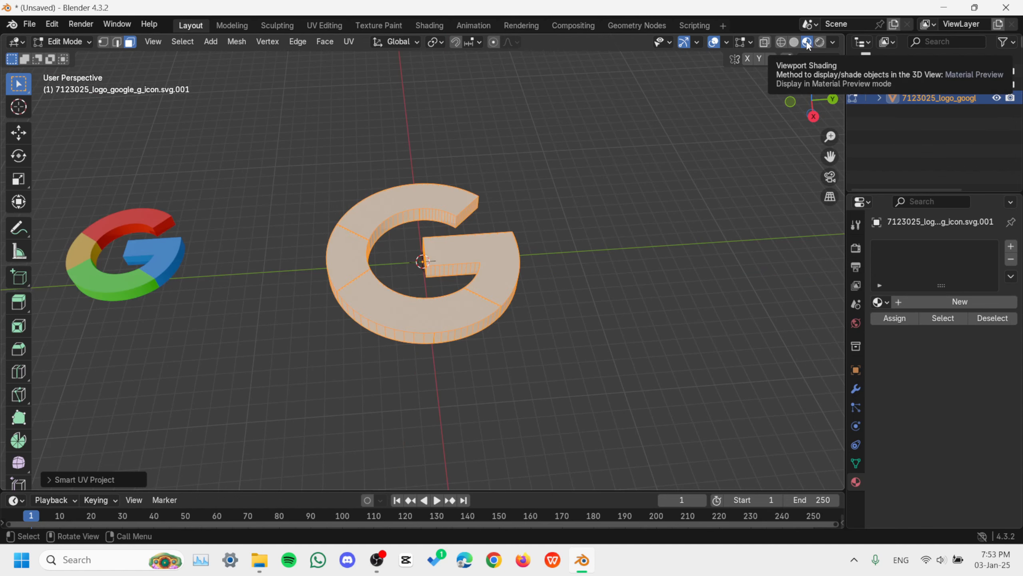
middle_click_drag(485, 192, 423, 189)
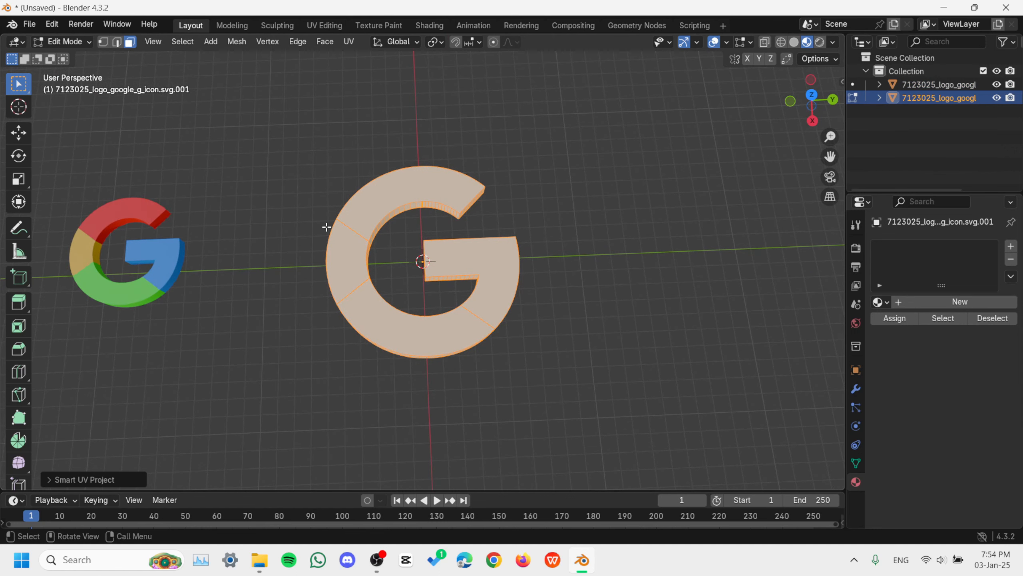
middle_click_drag(326, 227, 302, 216)
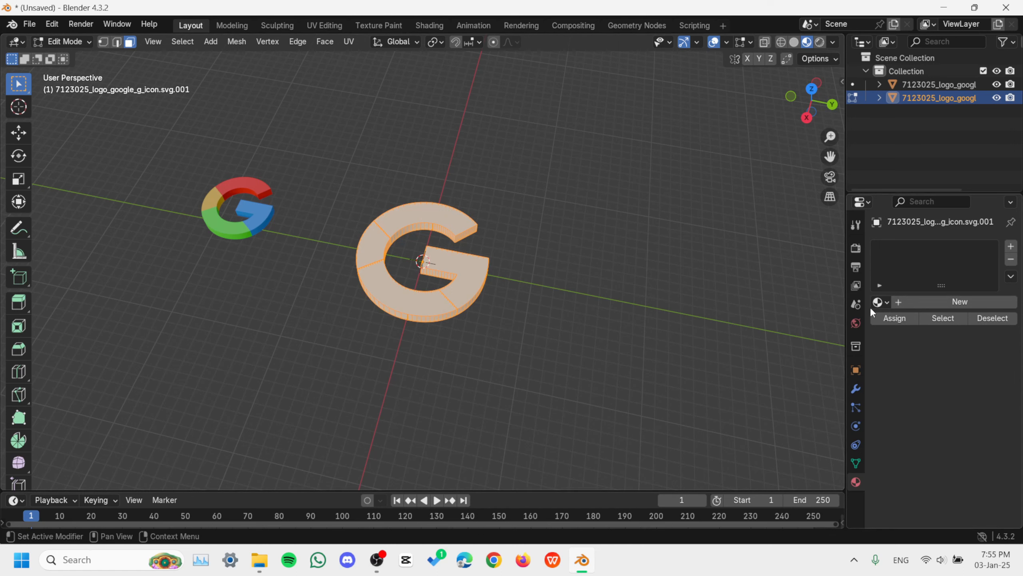
Give the G mesh the existing red Material.001 in its first material slot
left_click(883, 301)
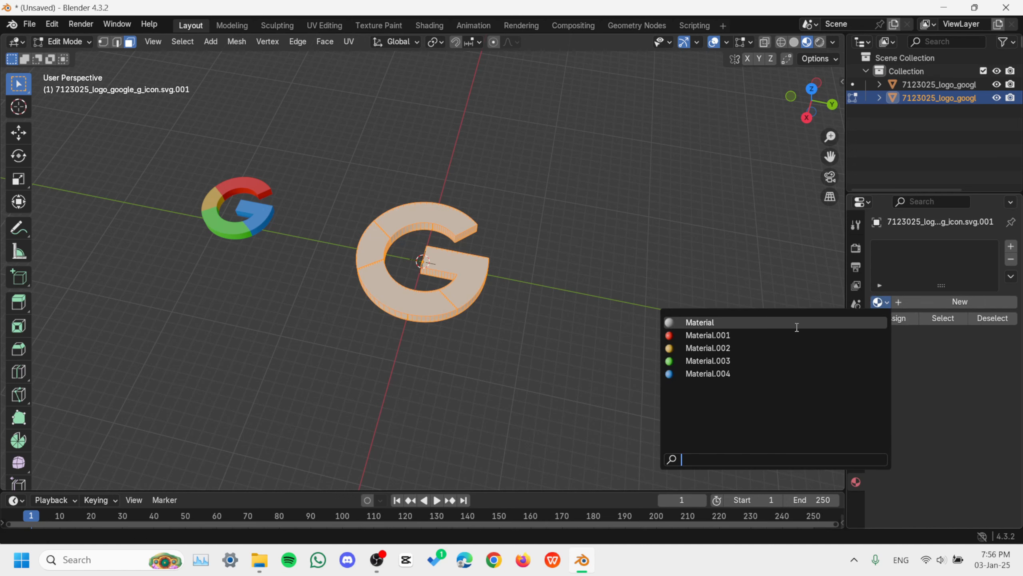
left_click(796, 322)
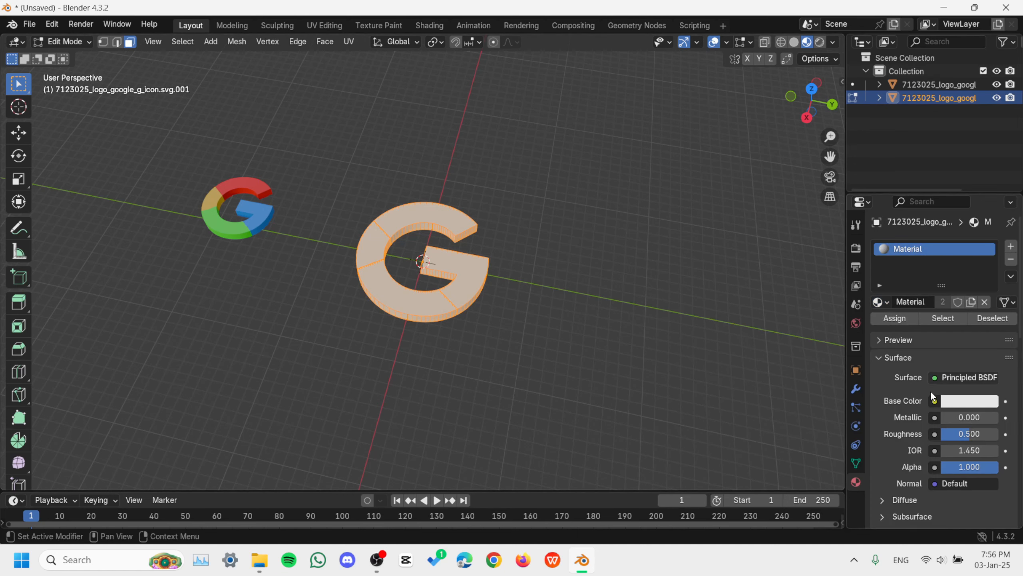
left_click(934, 401)
left_click(881, 302)
left_click(788, 333)
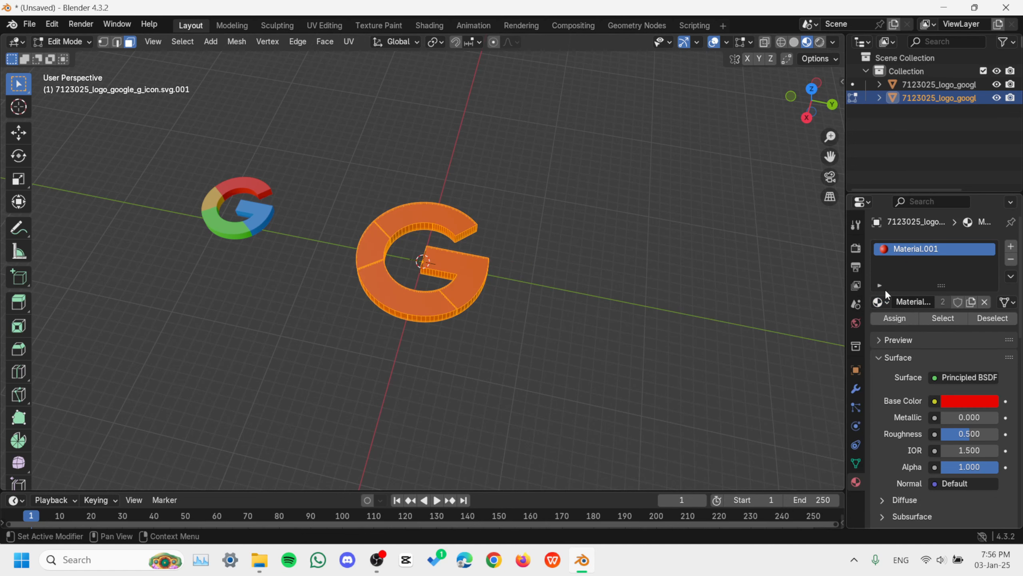
Add three more material slots to the G holding the existing Material.002, Material.003 and Material.004
left_click(1011, 246)
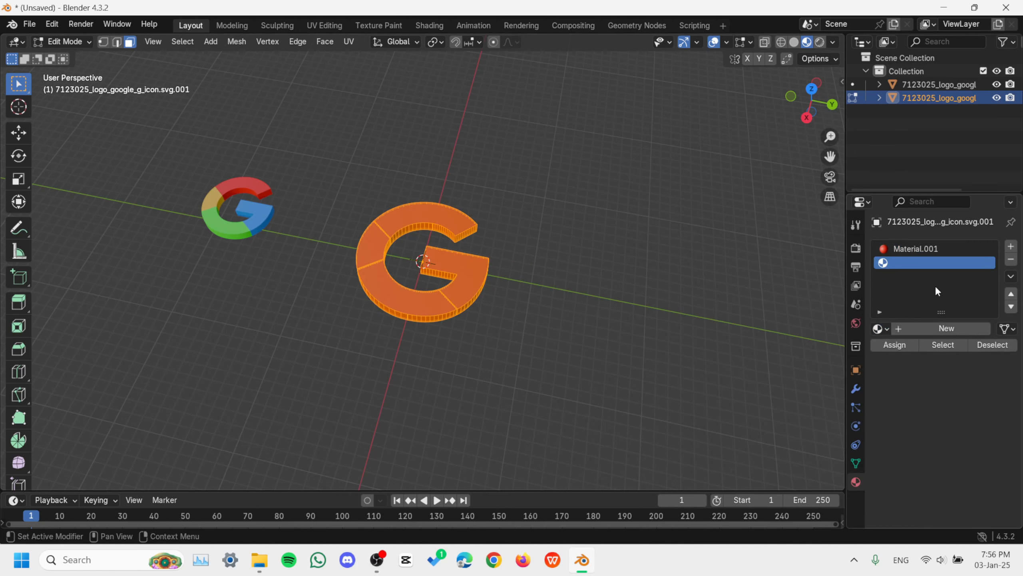
left_click(880, 329)
left_click(793, 375)
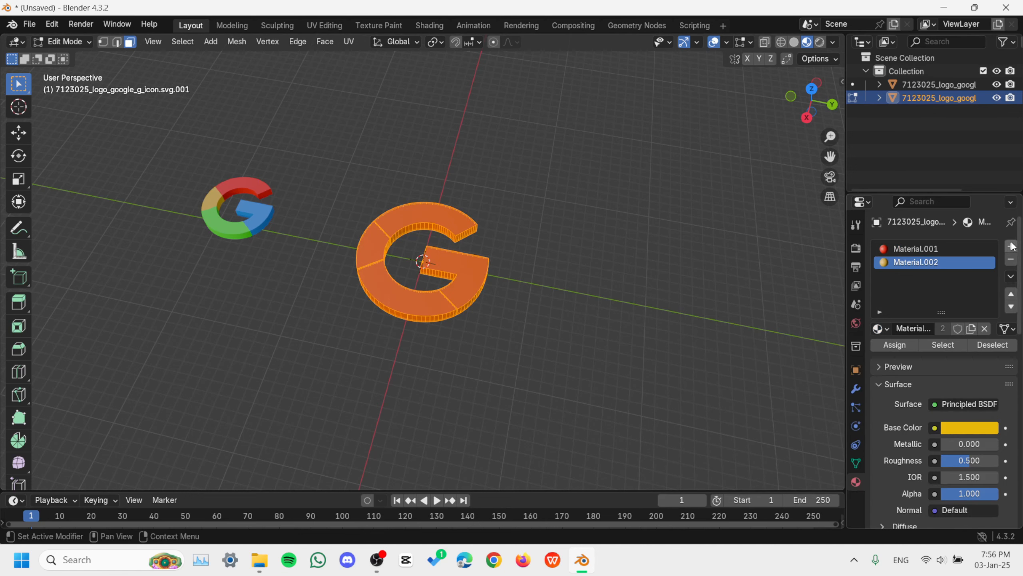
left_click(1011, 246)
left_click(880, 328)
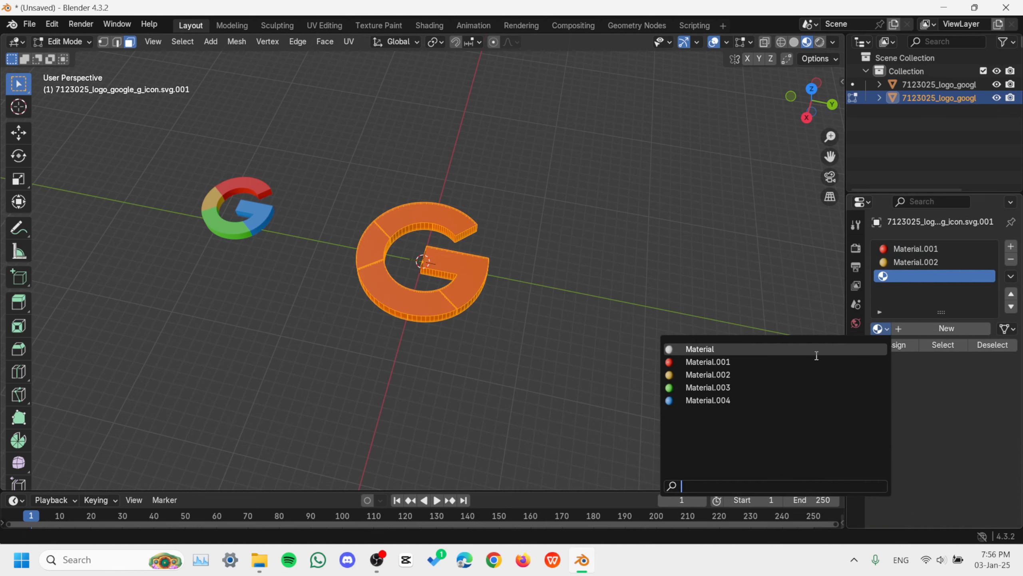
left_click(775, 387)
left_click(1010, 246)
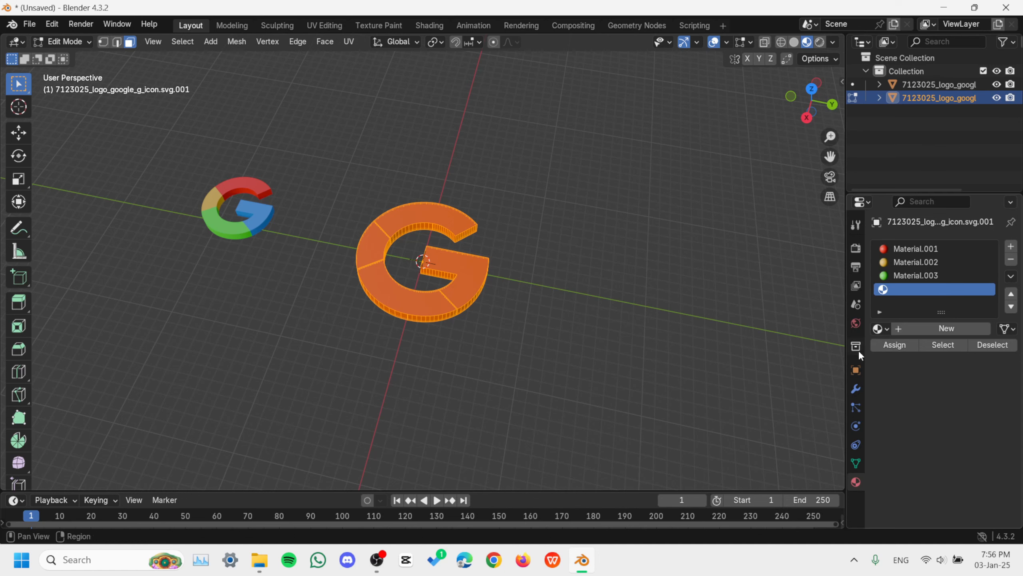
left_click(877, 331)
left_click(786, 399)
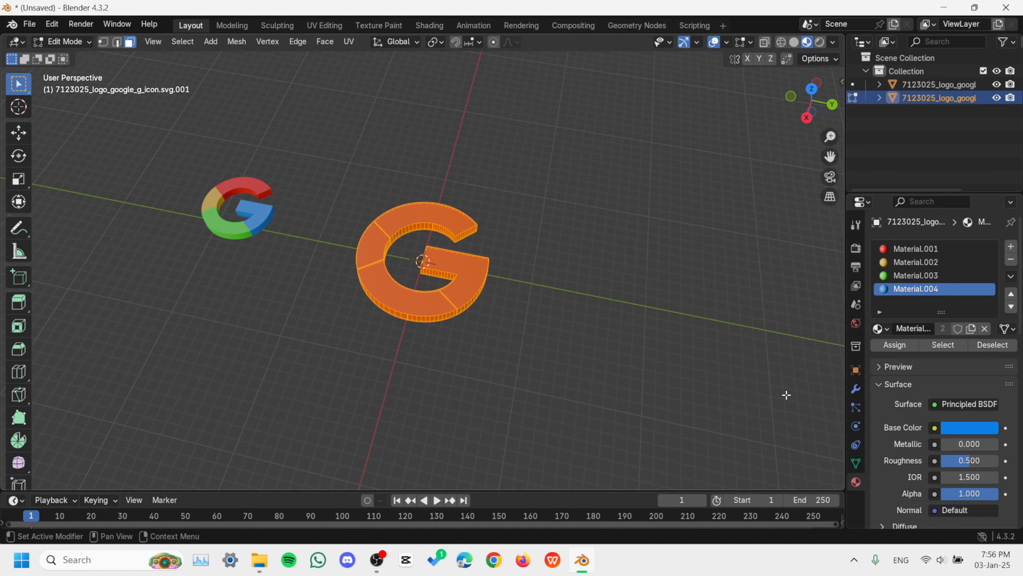
With X-Ray enabled, circle-select the G's short segment between the upper and lower arcs and assign it the yellow Material.002
middle_click_drag(542, 254, 576, 242)
left_click(764, 40)
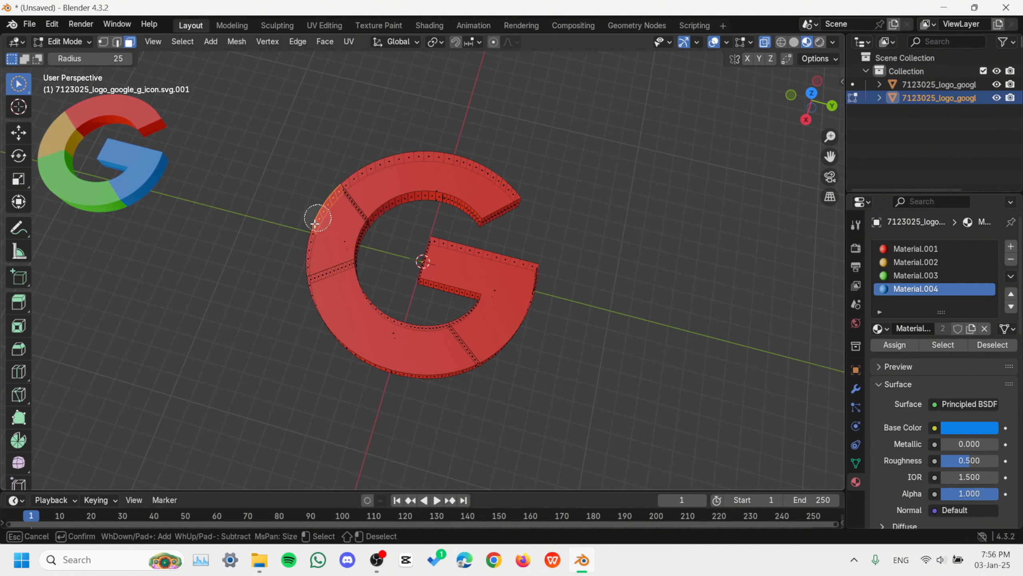
mouse_move(317, 218)
left_mouse_down()
mouse_move(345, 246)
mouse_move(312, 228)
left_mouse_up()
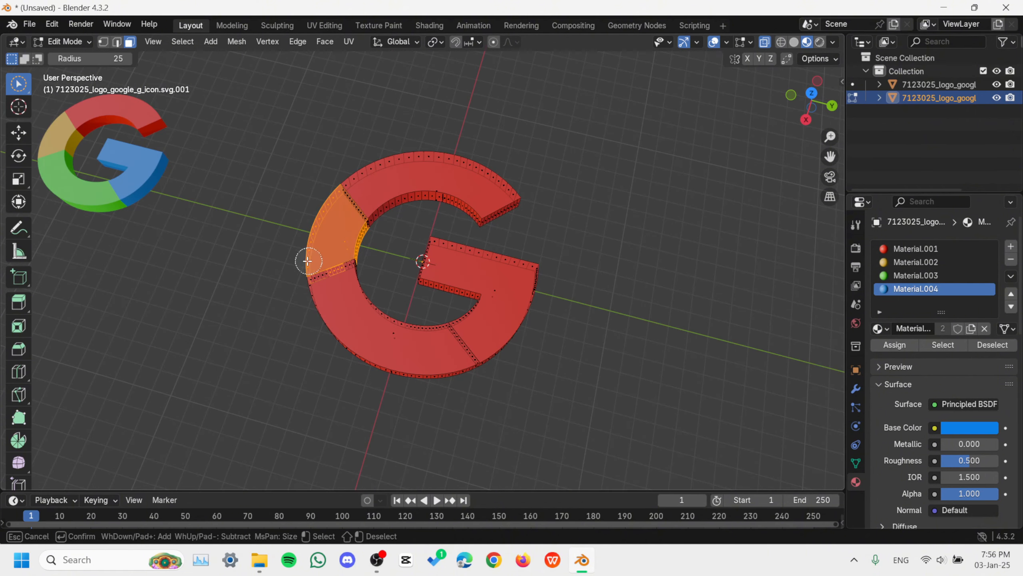
key("Escape")
left_click(915, 262)
left_click(897, 349)
Select the remaining faces of the G's lower arc and assign them the green Material.003
mouse_move(347, 288)
left_mouse_down()
mouse_move(422, 336)
mouse_move(335, 318)
mouse_move(329, 329)
mouse_move(441, 370)
mouse_move(434, 322)
mouse_move(359, 276)
mouse_move(422, 378)
left_mouse_up()
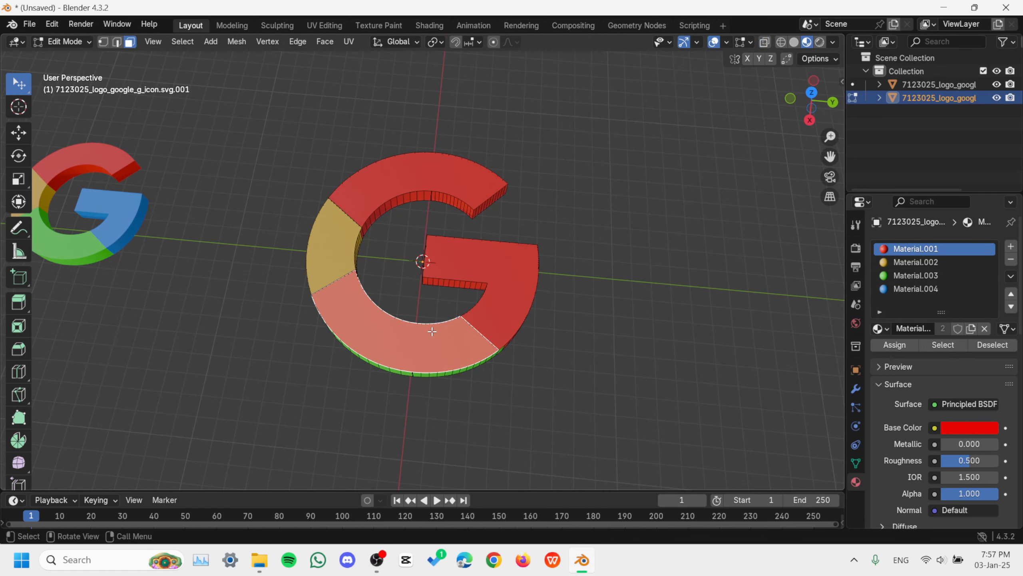
left_click(922, 277)
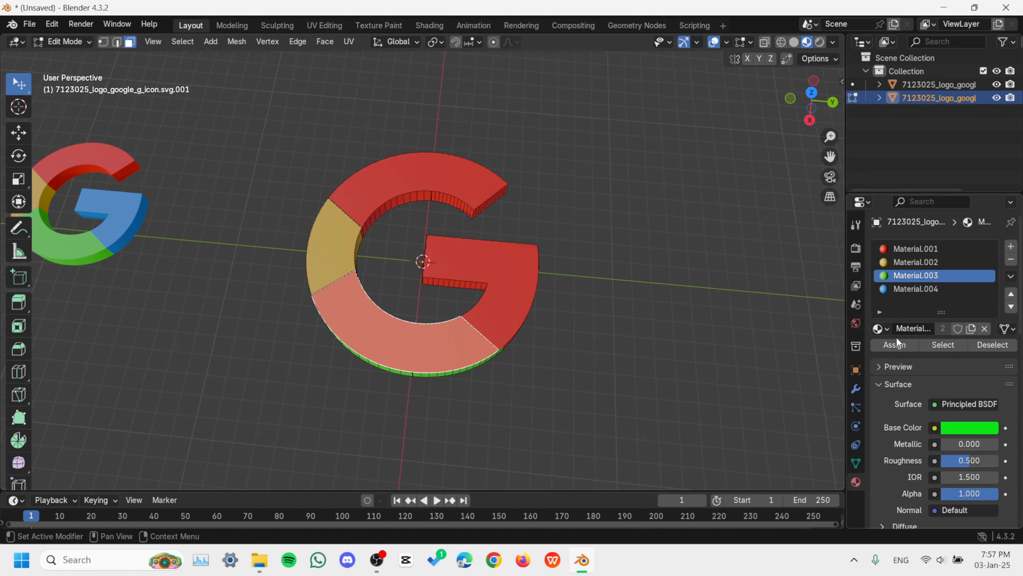
left_click(897, 343)
With X-Ray on, circle-select all faces of the G's crossbar and adjoining right-hand curve and assign them the blue Material.004
left_click(525, 293)
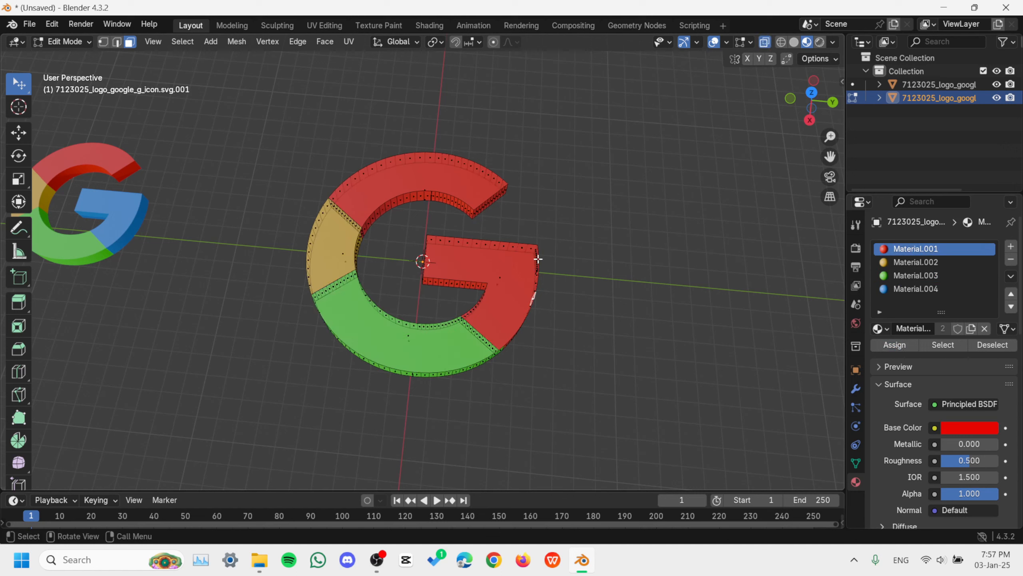
key("w")
key("w")
mouse_move(435, 239)
left_mouse_down()
mouse_move(441, 256)
mouse_move(502, 290)
mouse_move(510, 335)
mouse_move(529, 310)
left_mouse_up()
left_click(916, 289)
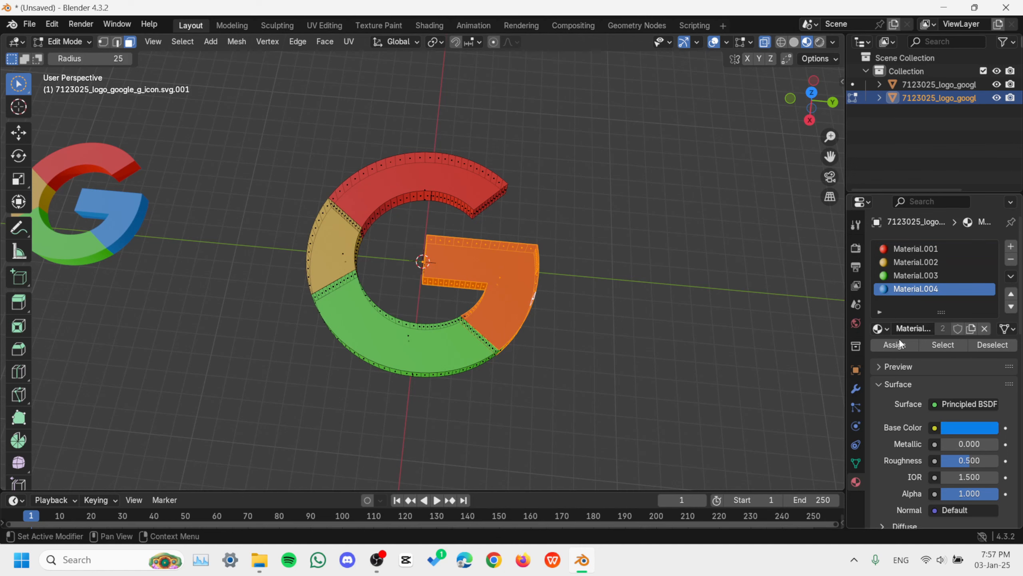
left_click(894, 344)
left_click(765, 323)
Return to Object Mode and inspect the coloured G beside the reference logo
key("Tab")
middle_click_drag(680, 279, 621, 278)
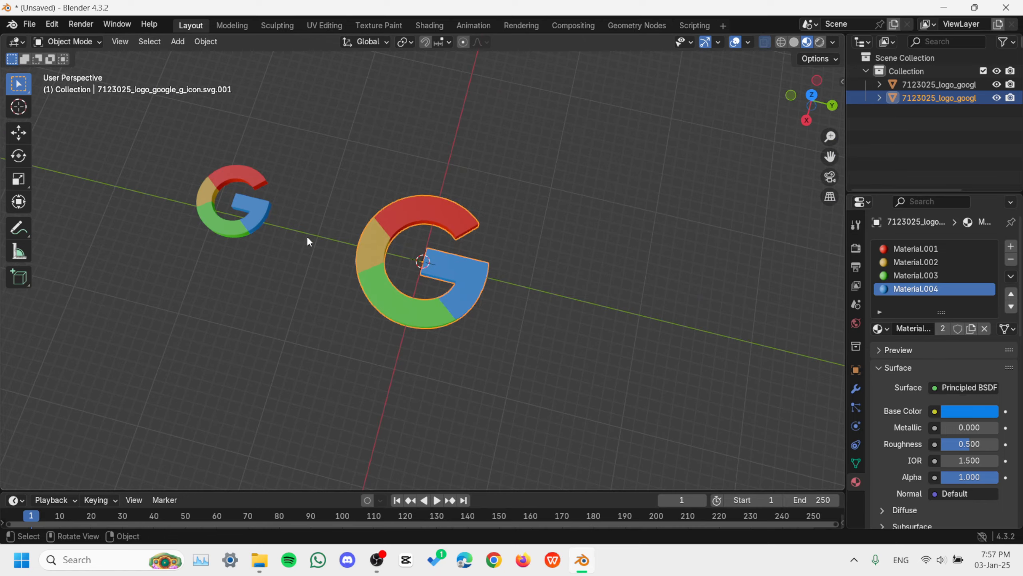
middle_click_drag(308, 241, 340, 195)
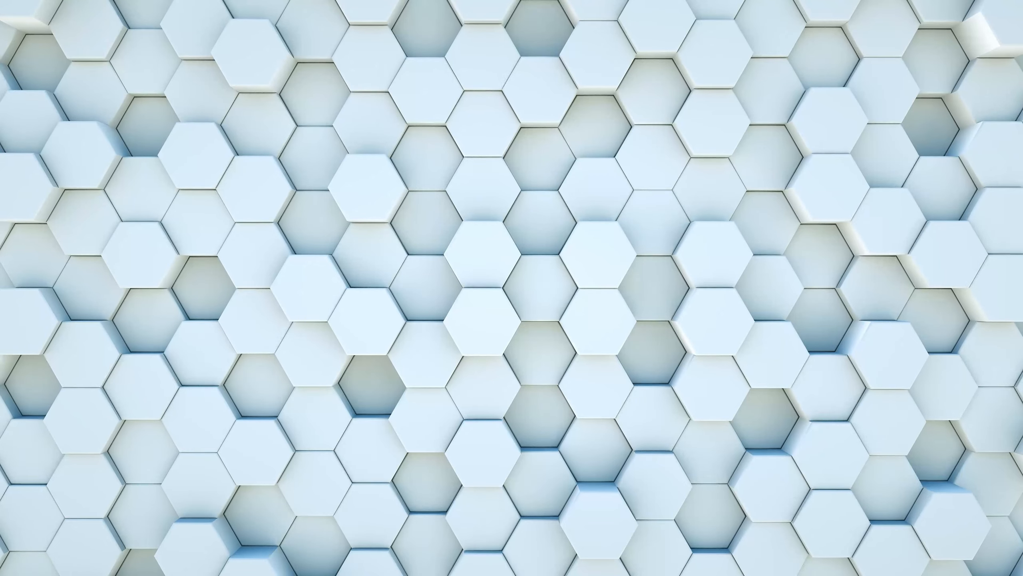